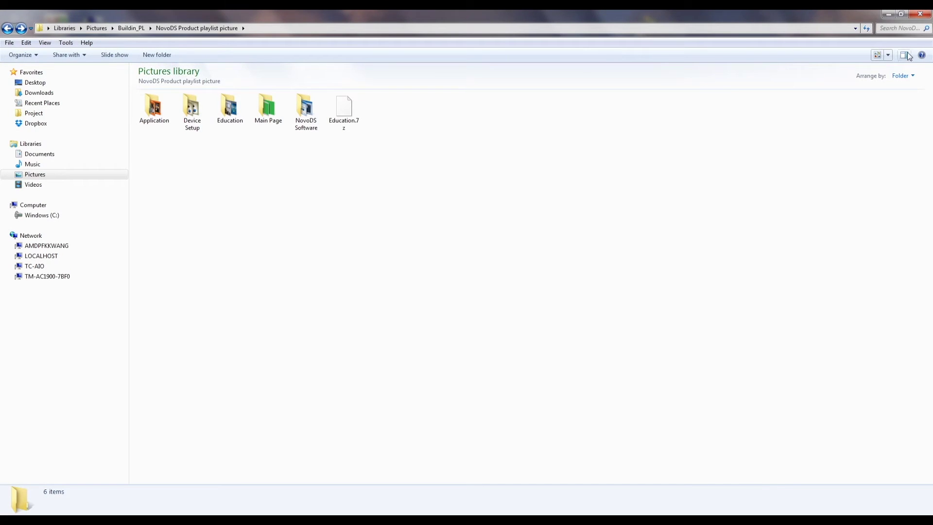
Switch Explorer to Large Icons view and open the Main Page folder
{"action": "left_click", "coordinate": [887, 55]}
{"action": "left_click", "coordinate": [890, 37]}
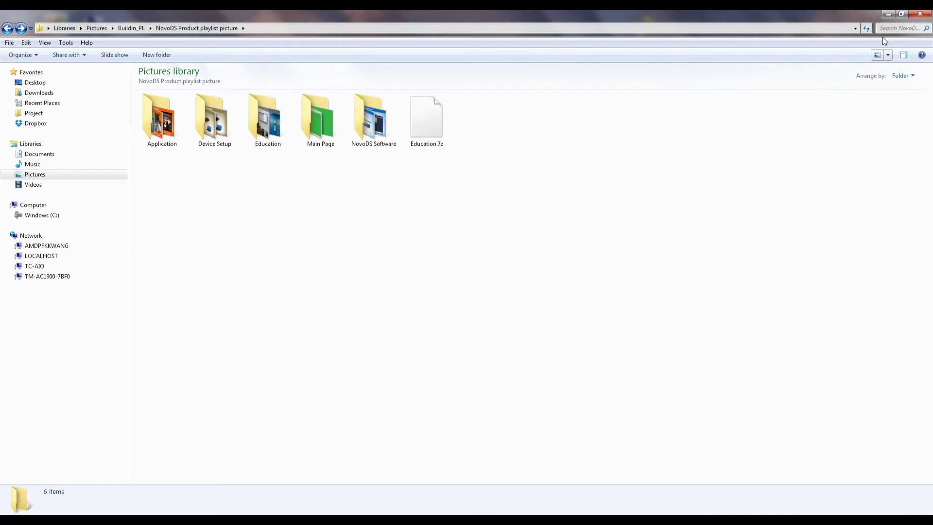
{"action": "double_click", "coordinate": [313, 122]}
Check details of BG, DS-Clip-with-Music, NovoDS logo, Slide6, Slide7 and Slide8b
{"action": "left_click", "coordinate": [164, 118]}
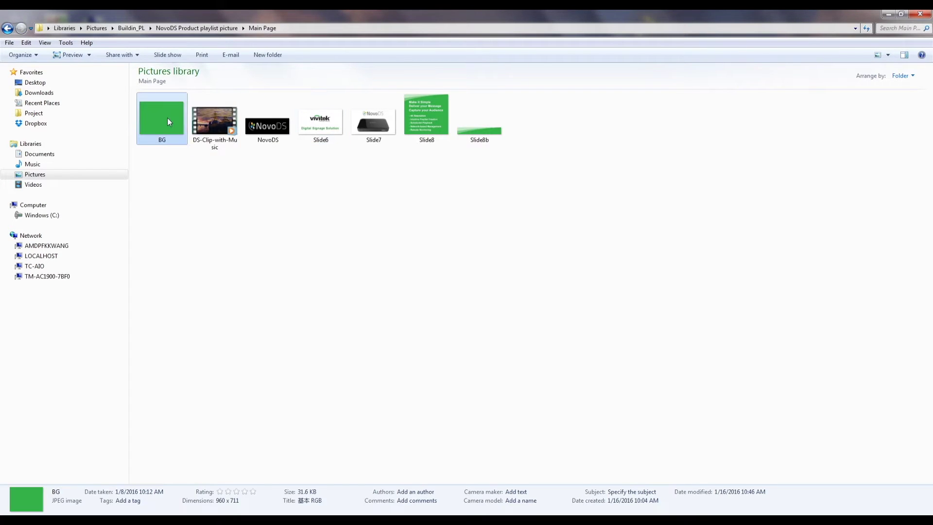
{"action": "left_click", "coordinate": [206, 117]}
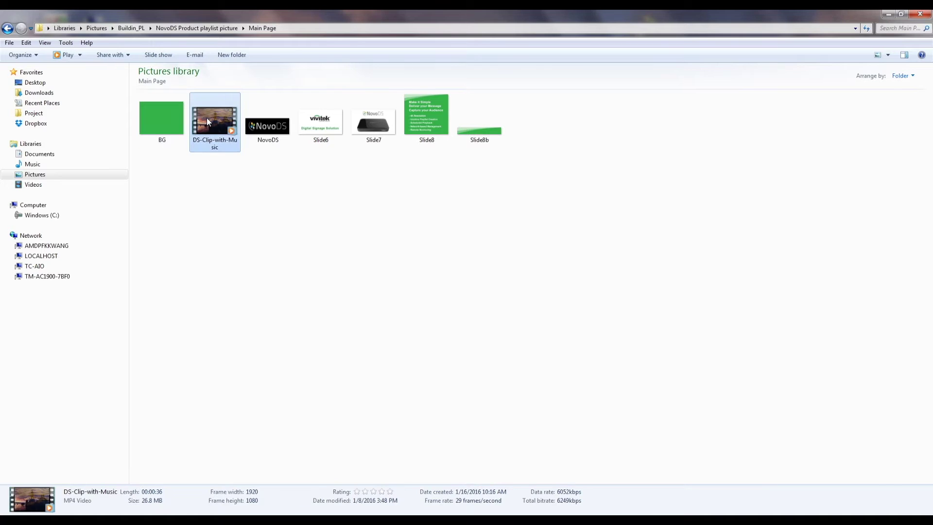
{"action": "left_click", "coordinate": [265, 127]}
{"action": "left_click", "coordinate": [339, 133]}
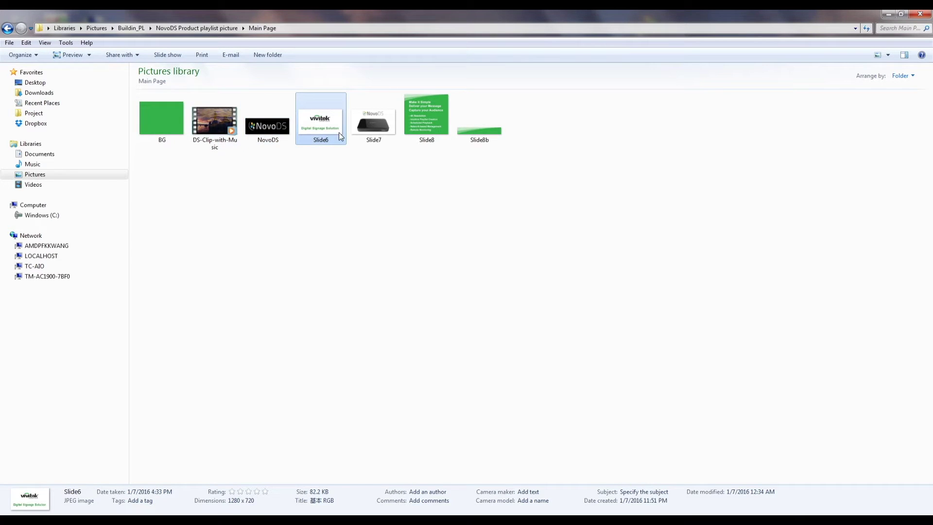
{"action": "left_click", "coordinate": [381, 132]}
{"action": "left_click", "coordinate": [480, 142]}
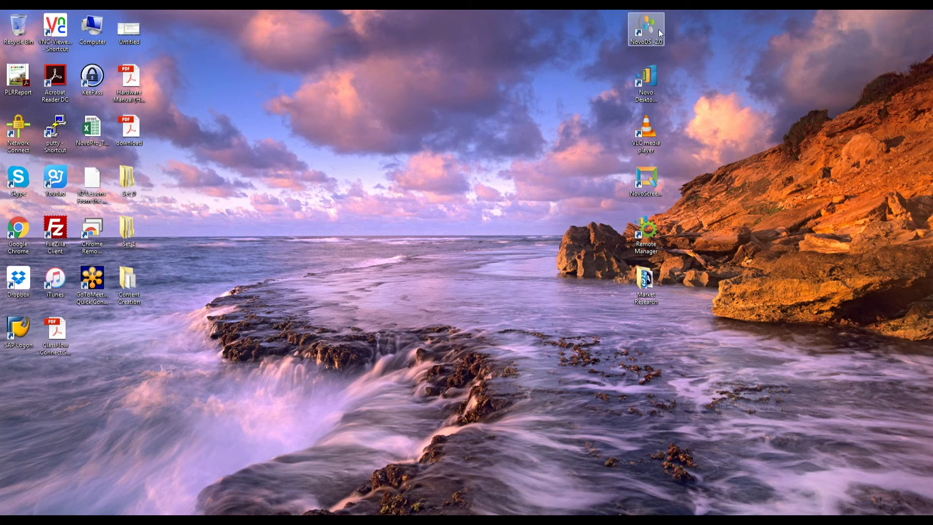
Launch NovoDS full-screen, check the DS Devices list, then start a new playlist from DS Playlists
{"action": "double_click", "coordinate": [659, 30]}
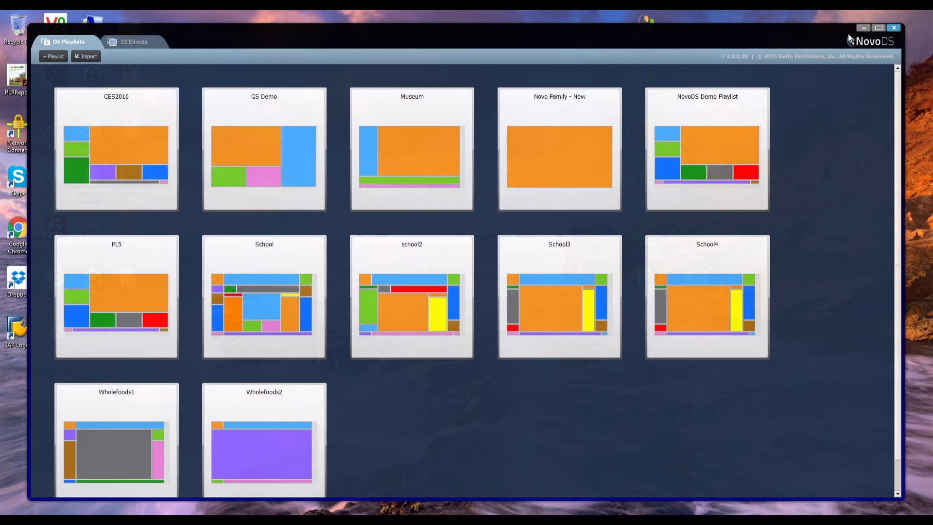
{"action": "left_click", "coordinate": [878, 28]}
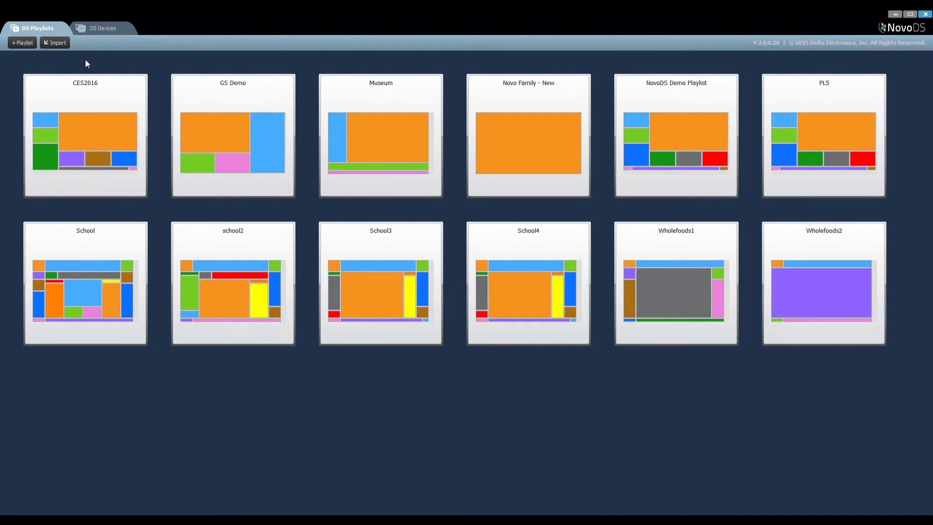
{"action": "left_click", "coordinate": [91, 29]}
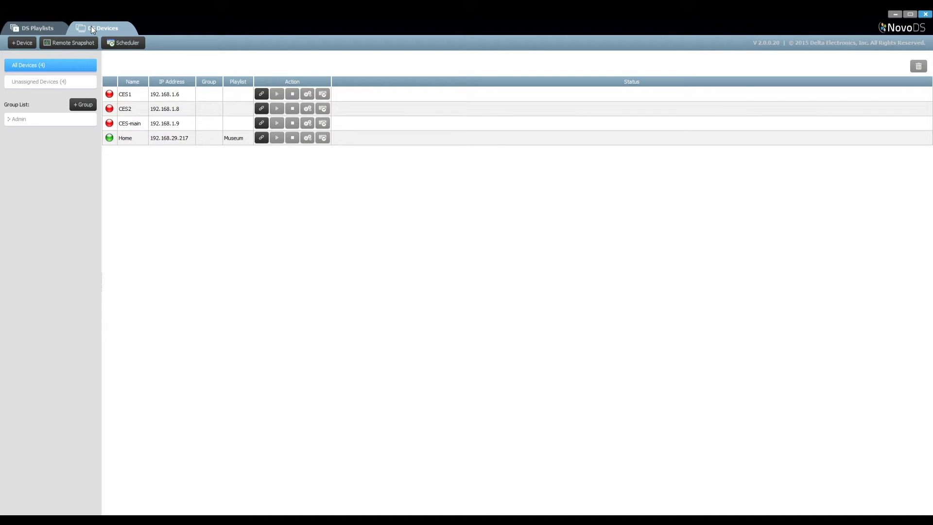
{"action": "left_click", "coordinate": [46, 28]}
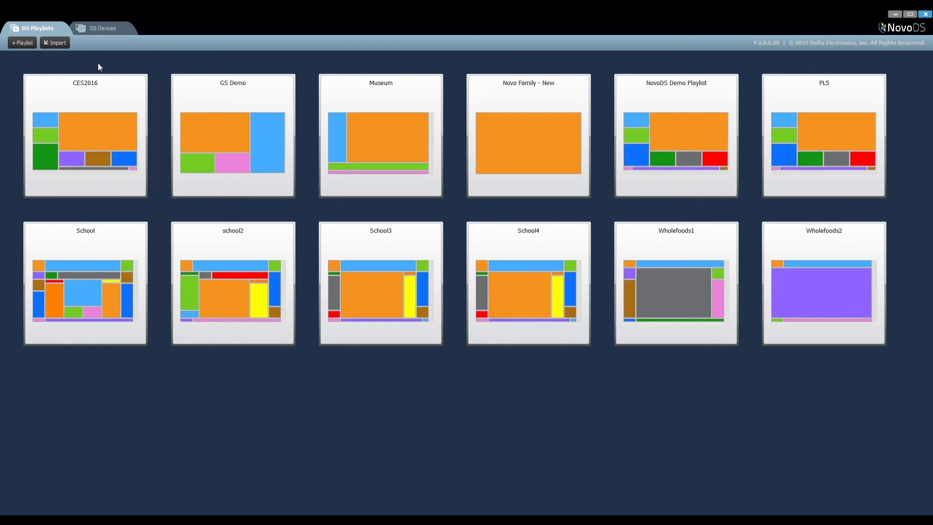
{"action": "left_click", "coordinate": [29, 44]}
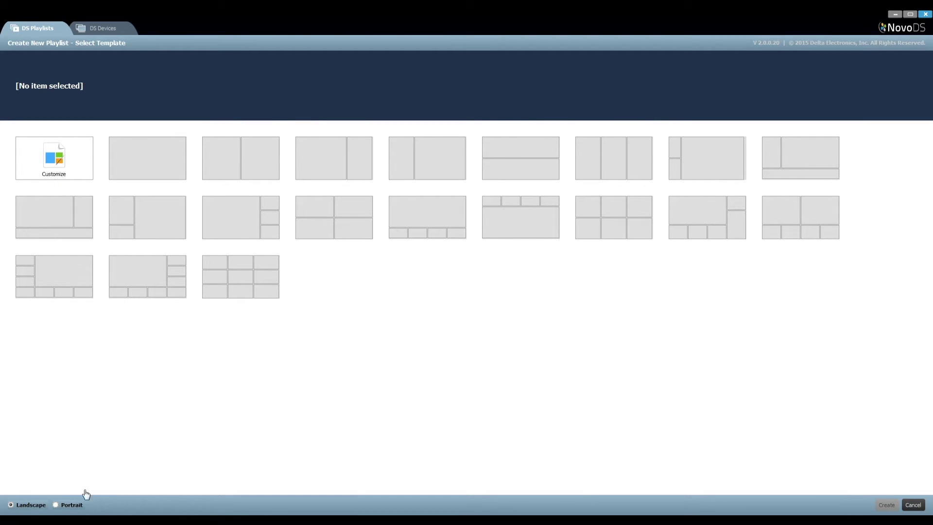
Keep Landscape orientation after previewing Portrait, and choose the Customize template
{"action": "left_click", "coordinate": [81, 504]}
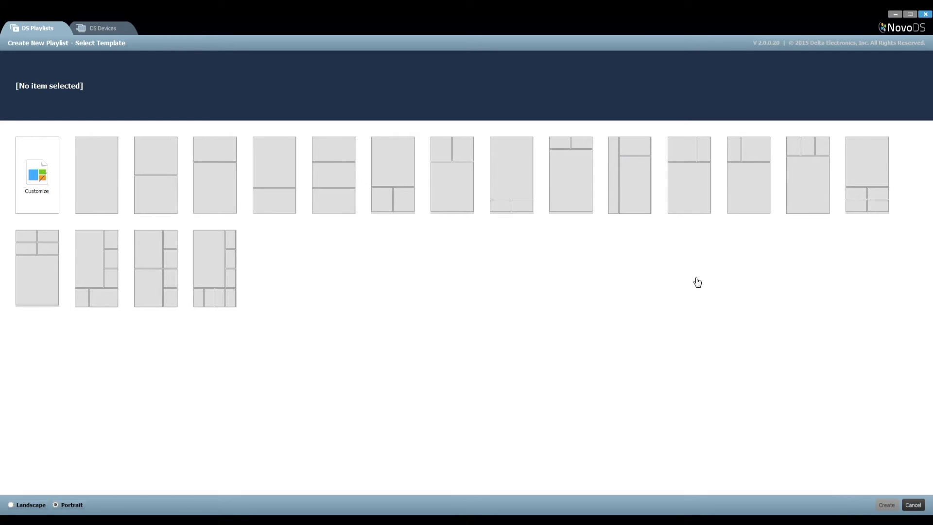
{"action": "left_click", "coordinate": [37, 504]}
{"action": "left_click", "coordinate": [54, 161]}
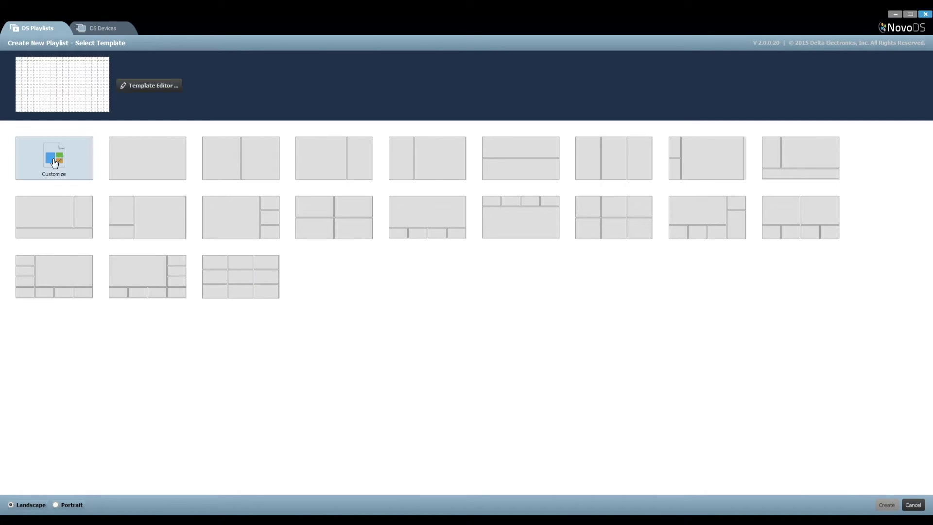
Set the custom template grid to 24 columns and 15 rows
{"action": "left_click", "coordinate": [136, 85]}
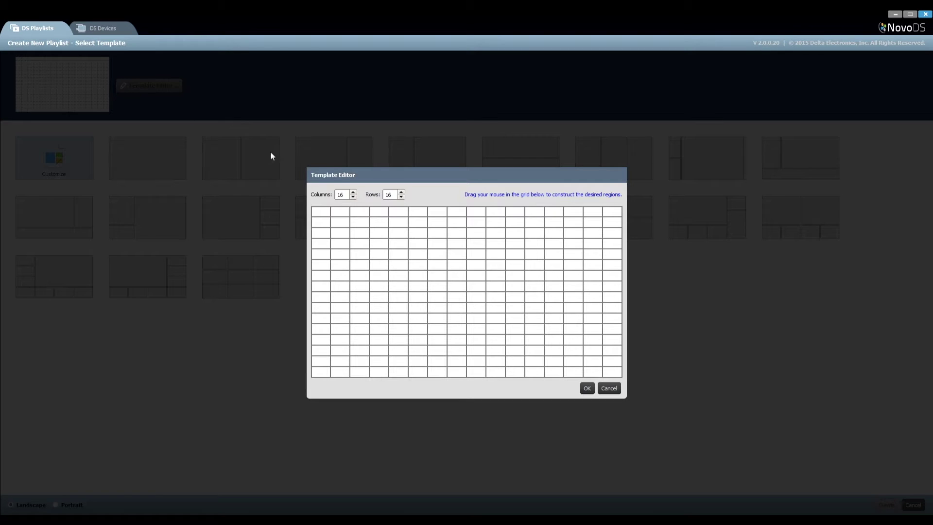
{"action": "left_click", "coordinate": [353, 192]}
{"action": "left_click", "coordinate": [353, 192]}
{"action": "left_click", "coordinate": [353, 192]}
{"action": "left_click", "coordinate": [353, 192]}
{"action": "left_click", "coordinate": [353, 192]}
{"action": "left_click", "coordinate": [353, 192]}
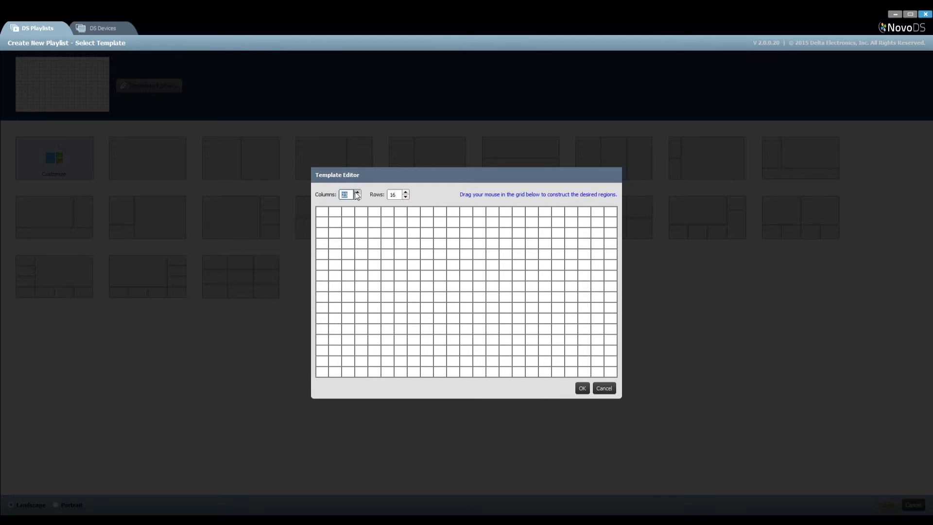
{"action": "left_click", "coordinate": [353, 192]}
{"action": "left_click", "coordinate": [353, 192]}
{"action": "left_click", "coordinate": [406, 195]}
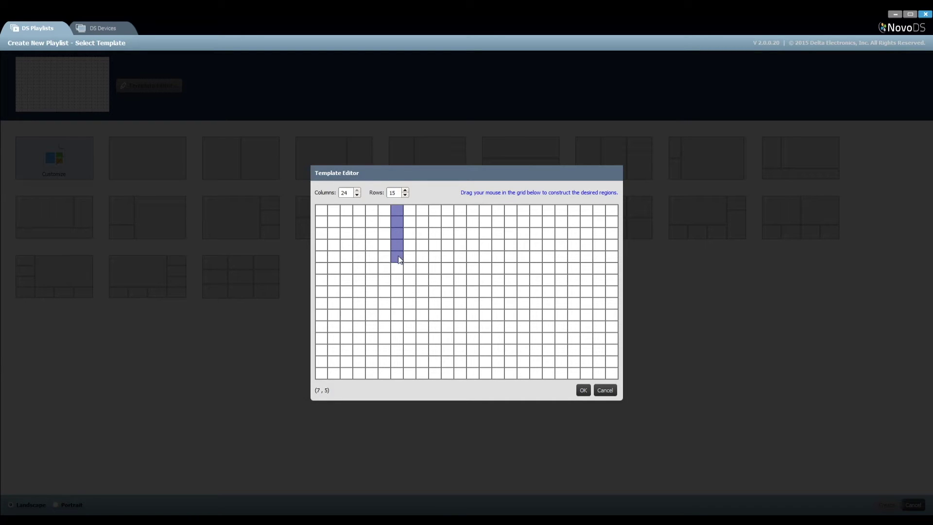
Merge cells into the large main region, stacked left regions and three lower regions
{"action": "left_click_drag", "start_coordinate": [399, 291], "coordinate": [608, 318]}
{"action": "left_click_drag", "start_coordinate": [321, 210], "coordinate": [379, 240]}
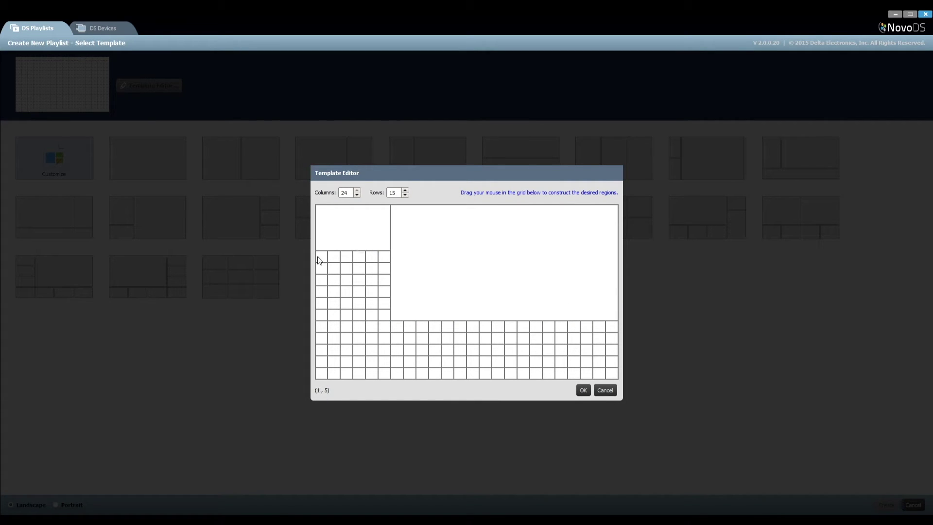
{"action": "left_click_drag", "start_coordinate": [321, 257], "coordinate": [387, 290]}
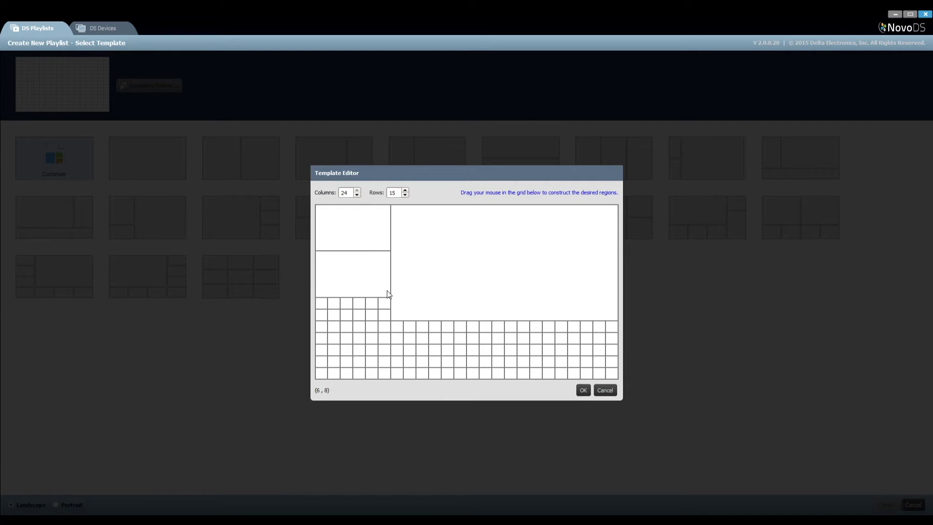
{"action": "left_click_drag", "start_coordinate": [321, 301], "coordinate": [385, 302]}
{"action": "left_click_drag", "start_coordinate": [324, 312], "coordinate": [383, 360]}
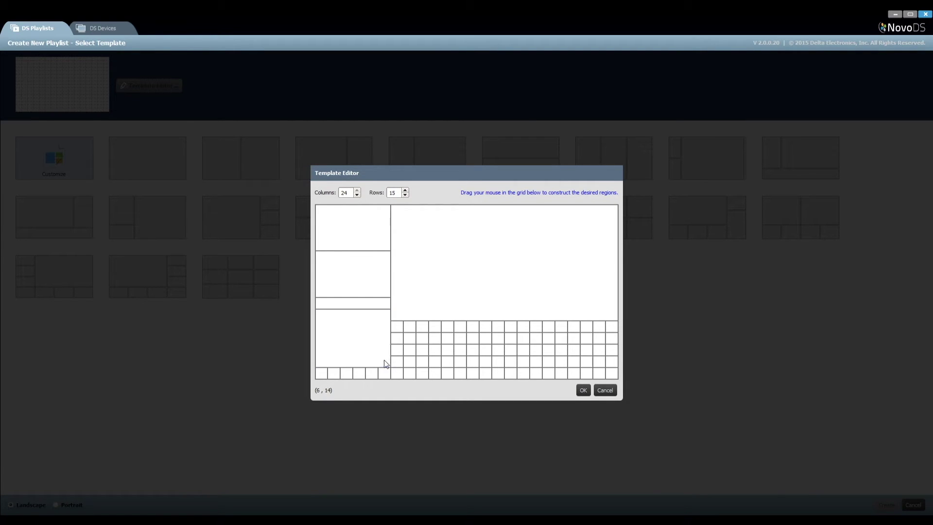
{"action": "left_click_drag", "start_coordinate": [397, 325], "coordinate": [461, 360]}
{"action": "left_click_drag", "start_coordinate": [473, 327], "coordinate": [530, 363]}
{"action": "left_click_drag", "start_coordinate": [548, 326], "coordinate": [609, 362]}
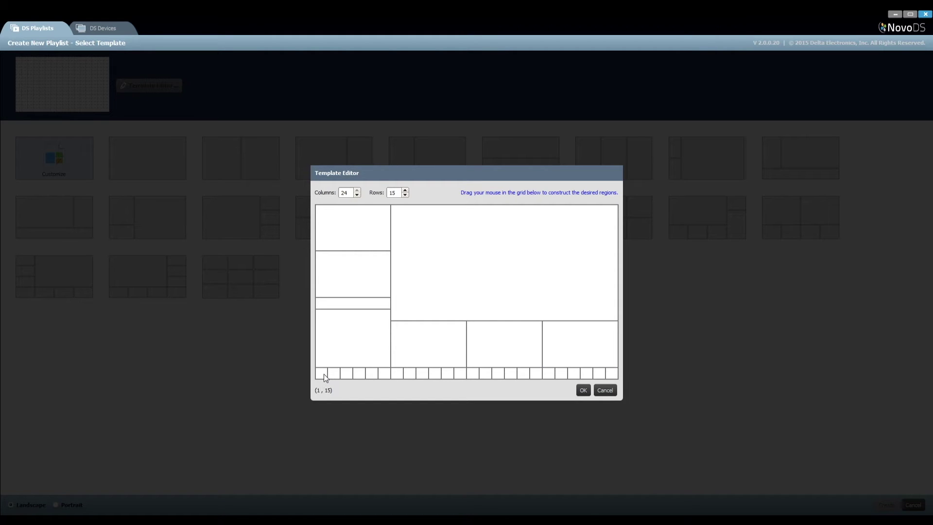
Add a long ticker strip along the bottom row and confirm the layout
{"action": "left_click_drag", "start_coordinate": [343, 372], "coordinate": [581, 374]}
{"action": "left_click_drag", "start_coordinate": [600, 372], "coordinate": [511, 373]}
{"action": "left_click_drag", "start_coordinate": [406, 372], "coordinate": [581, 371]}
{"action": "left_click", "coordinate": [587, 390]}
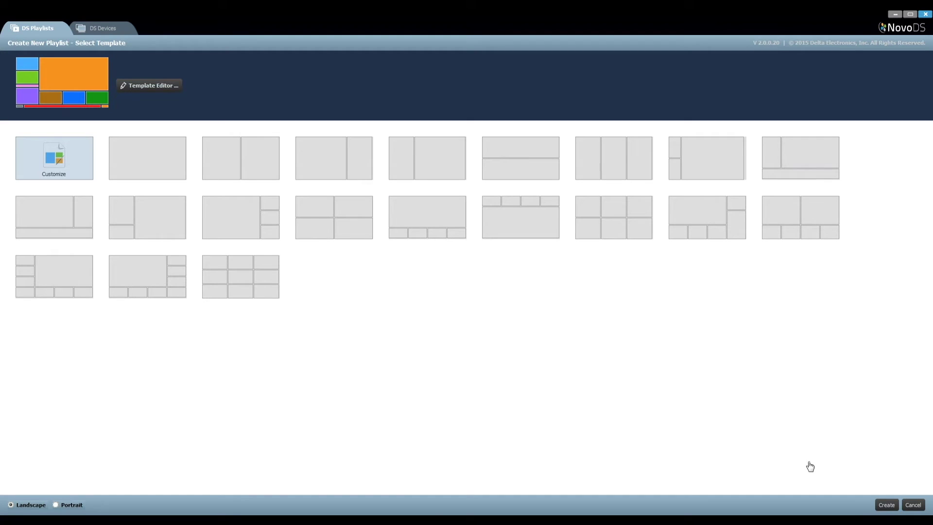
Create the playlist named 'NovoDS Software Demo' with description 'Demo how to use NovoDS software'
{"action": "left_click", "coordinate": [887, 504]}
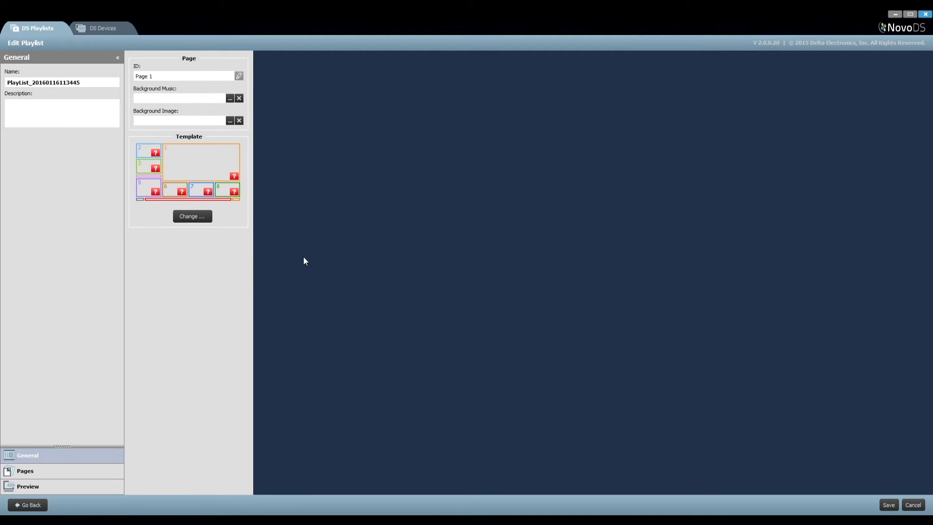
{"action": "left_click", "coordinate": [84, 80]}
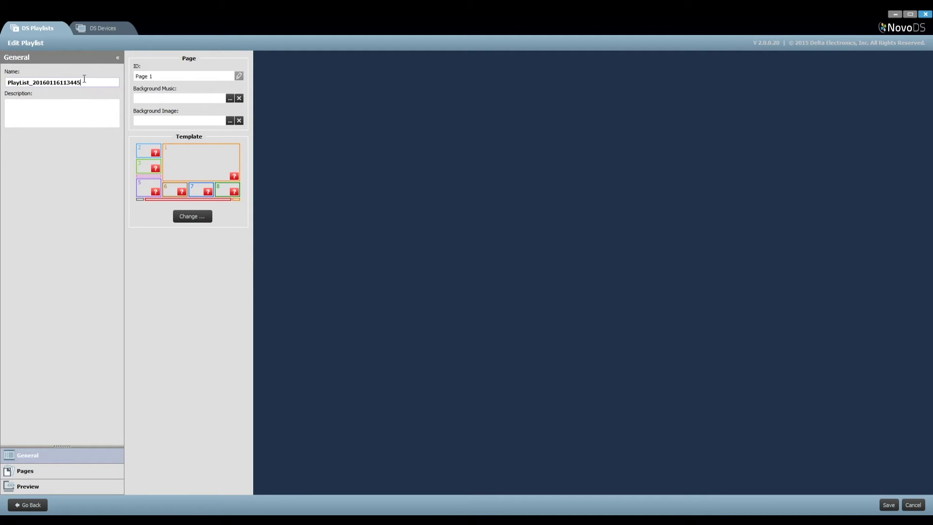
{"action": "key", "text": "BackSpace"}
{"action": "key", "text": "BackSpace"}
{"action": "key", "text": "BackSpace"}
{"action": "key", "text": "BackSpace"}
{"action": "key", "text": "BackSpace"}
{"action": "key", "text": "BackSpace"}
{"action": "key", "text": "BackSpace"}
{"action": "key", "text": "BackSpace"}
{"action": "key", "text": "BackSpace"}
{"action": "key", "text": "BackSpace"}
{"action": "key", "text": "BackSpace"}
{"action": "key", "text": "BackSpace"}
{"action": "key", "text": "BackSpace"}
{"action": "key", "text": "BackSpace"}
{"action": "key", "text": "BackSpace"}
{"action": "key", "text": "BackSpace"}
{"action": "key", "text": "BackSpace"}
{"action": "key", "text": "BackSpace"}
{"action": "key", "text": "BackSpace"}
{"action": "key", "text": "BackSpace"}
{"action": "type", "text": "NovoDS Software Demo"}
{"action": "key", "text": "Tab"}
{"action": "type", "text": "Dem"}
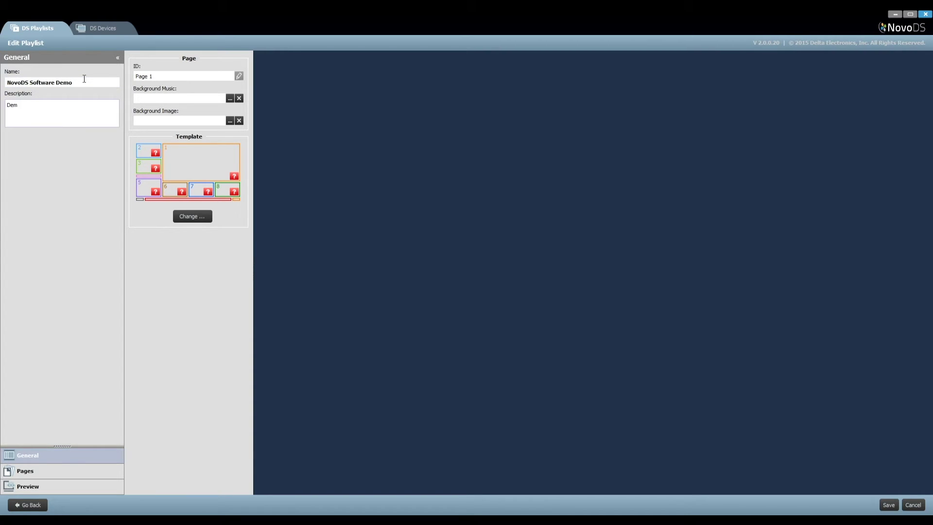
{"action": "type", "text": "o how to use NovoDS software"}
Set Page 1's background to BG.jpg from the Main Page folder, then select region 1
{"action": "left_click", "coordinate": [230, 99]}
{"action": "key", "text": "Escape"}
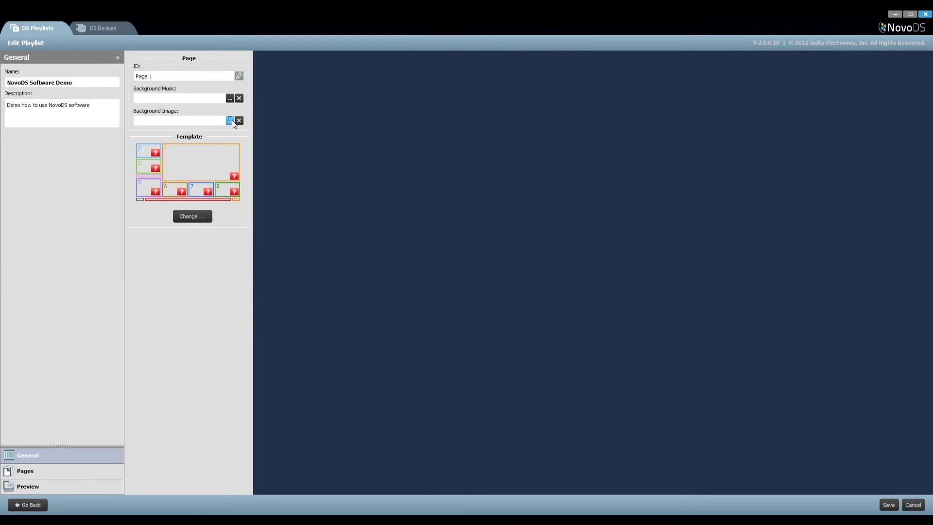
{"action": "left_click", "coordinate": [230, 120]}
{"action": "double_click", "coordinate": [105, 101]}
{"action": "double_click", "coordinate": [104, 102]}
{"action": "double_click", "coordinate": [217, 103]}
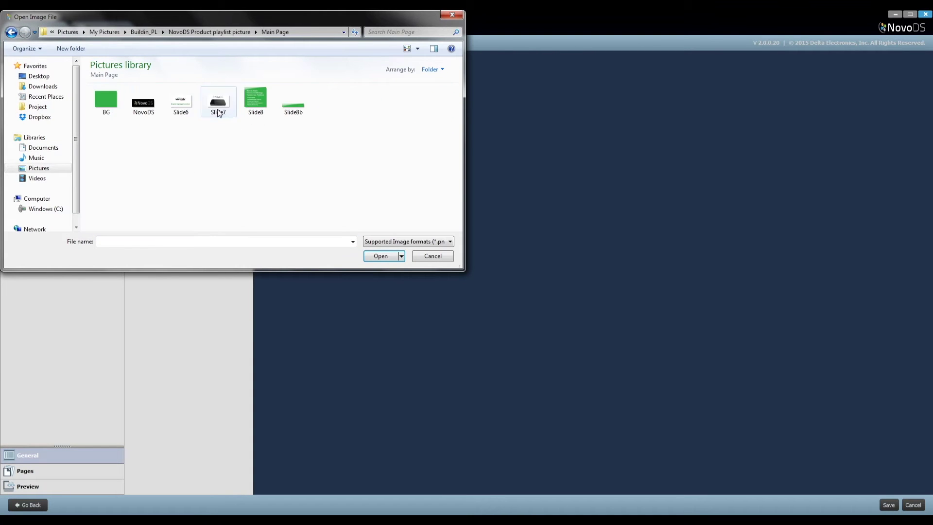
{"action": "left_click", "coordinate": [105, 100]}
{"action": "left_click", "coordinate": [389, 257]}
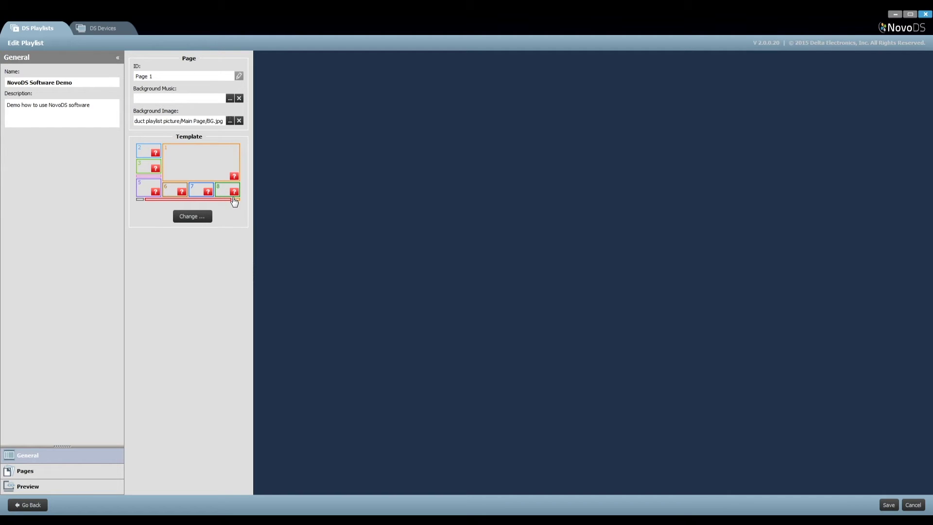
{"action": "left_click", "coordinate": [208, 158]}
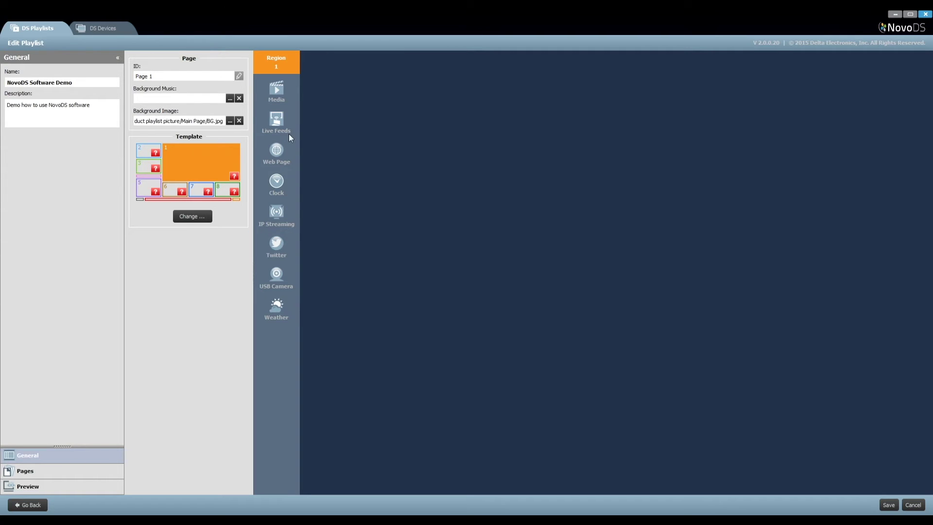
Add DS-Clip-with-Music.mp4 from Main Page to region 1, stretched to fill the region
{"action": "left_click", "coordinate": [281, 88]}
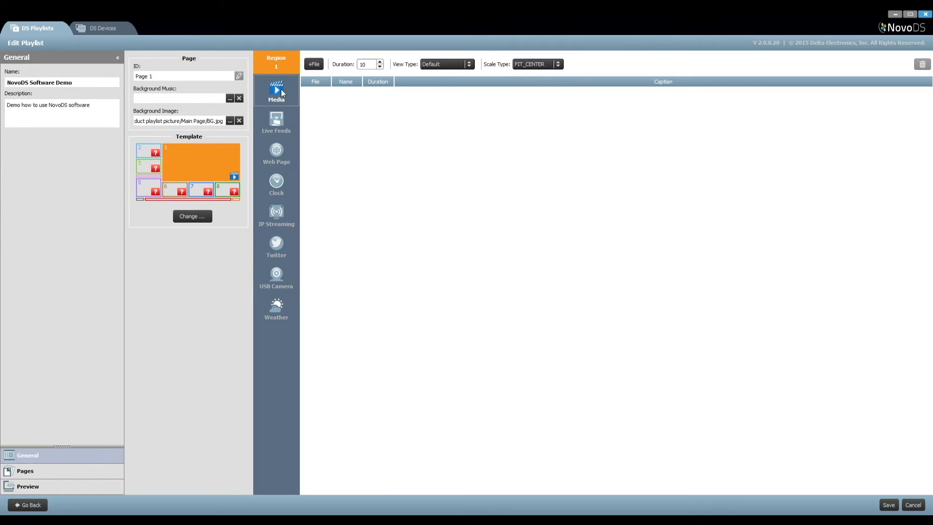
{"action": "left_click", "coordinate": [316, 64]}
{"action": "double_click", "coordinate": [117, 104]}
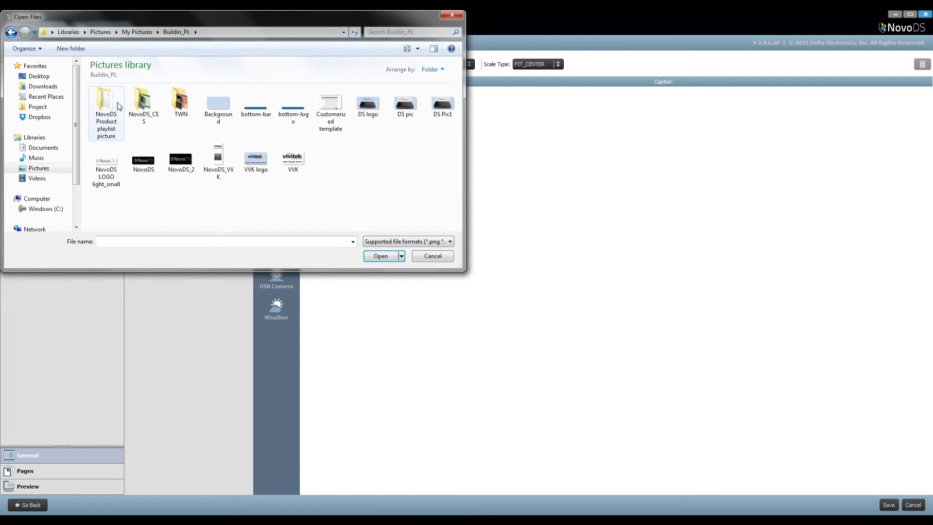
{"action": "double_click", "coordinate": [117, 106]}
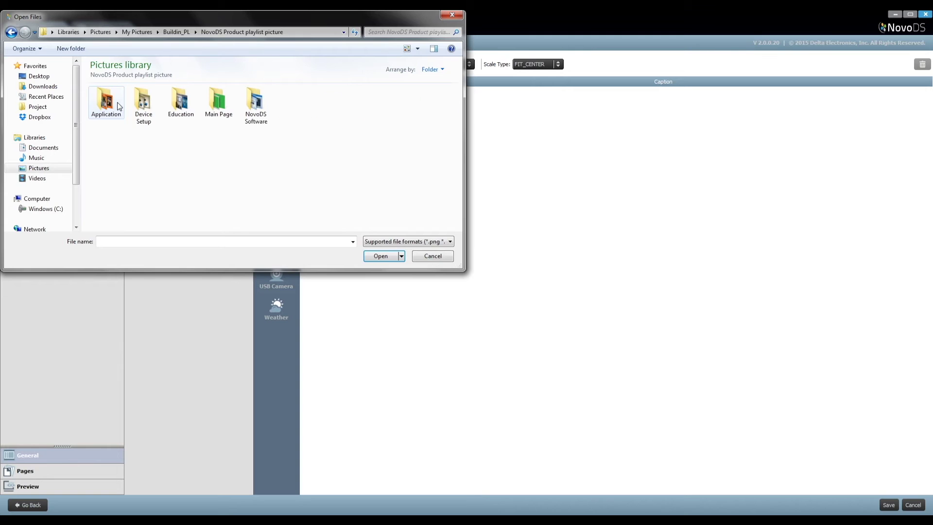
{"action": "double_click", "coordinate": [215, 109]}
{"action": "left_click", "coordinate": [143, 102]}
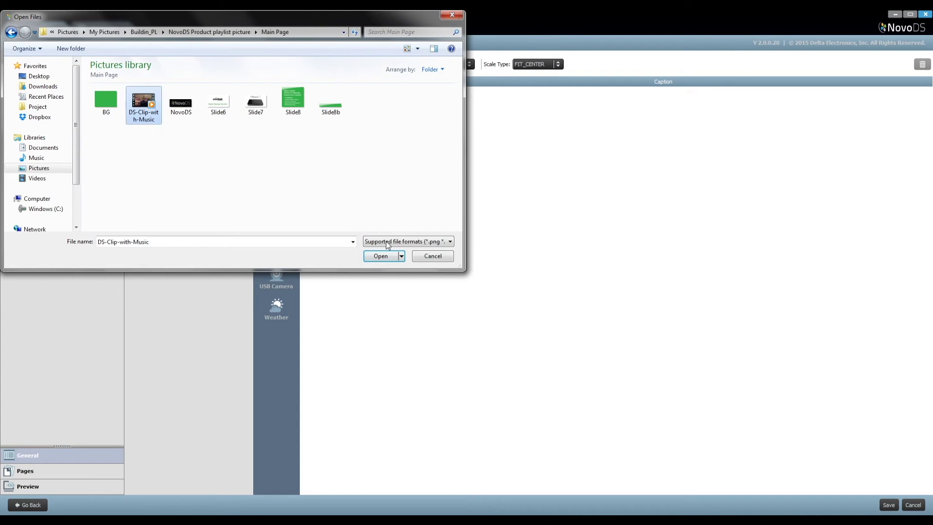
{"action": "left_click", "coordinate": [381, 255]}
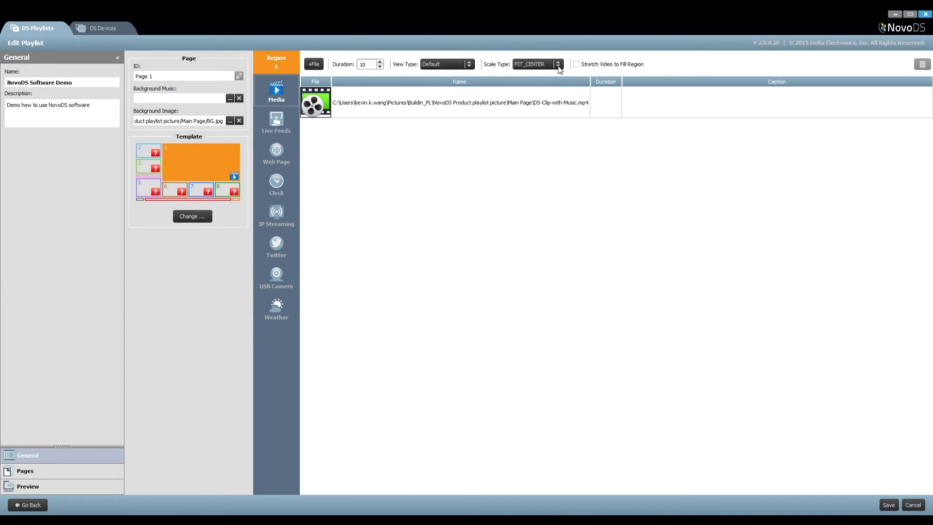
{"action": "left_click", "coordinate": [588, 67]}
{"action": "left_click", "coordinate": [141, 153]}
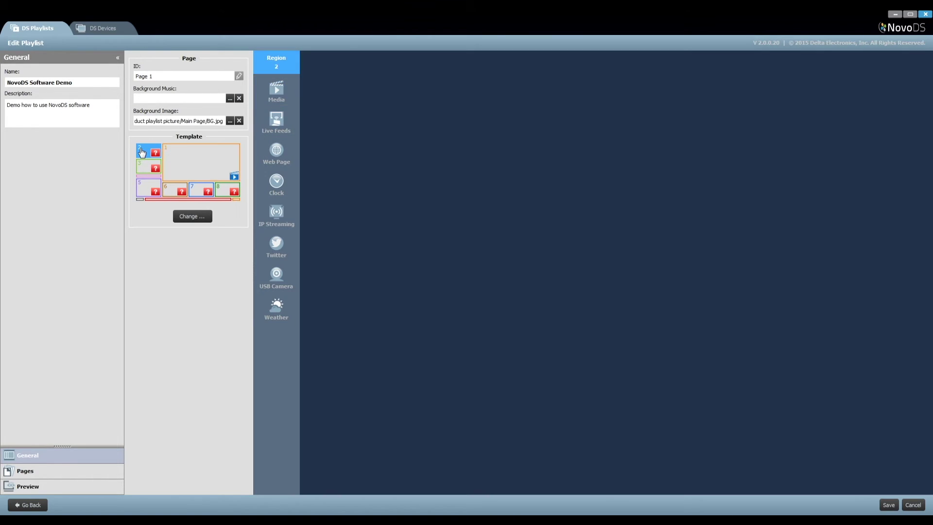
Add the Slide6 image to region 2, keeping FIT_CENTER scaling
{"action": "left_click", "coordinate": [277, 92]}
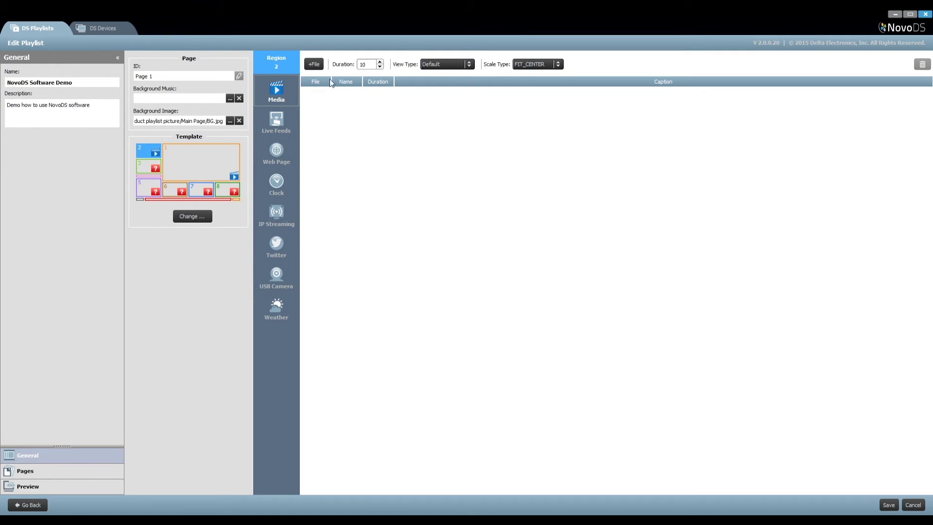
{"action": "left_click", "coordinate": [315, 64]}
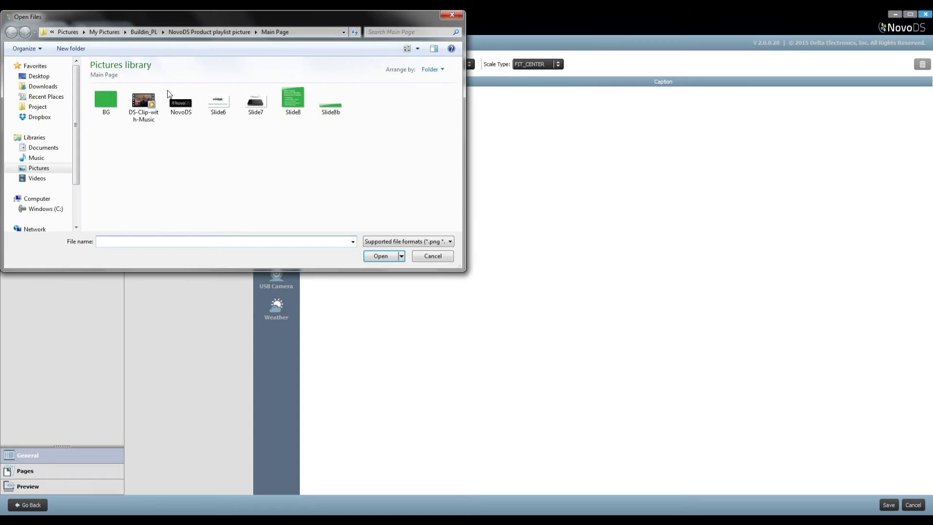
{"action": "double_click", "coordinate": [220, 105]}
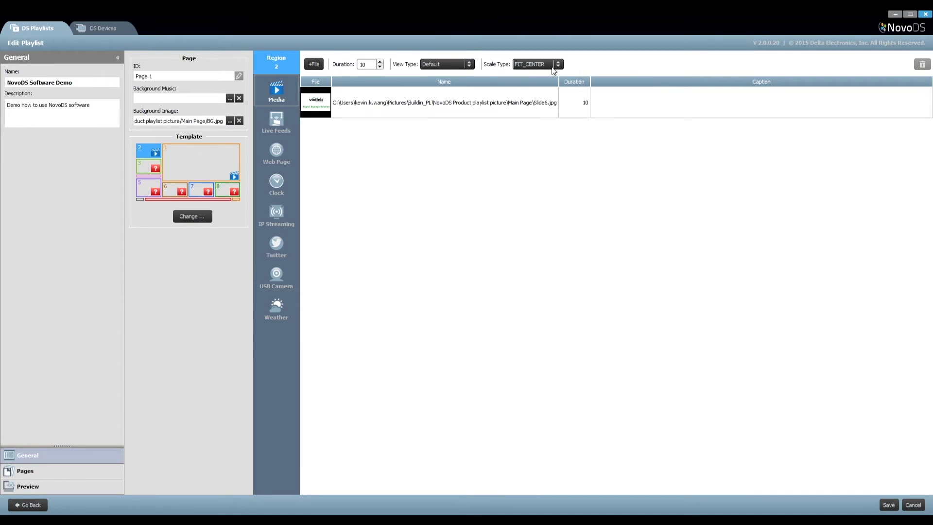
{"action": "left_click", "coordinate": [559, 65]}
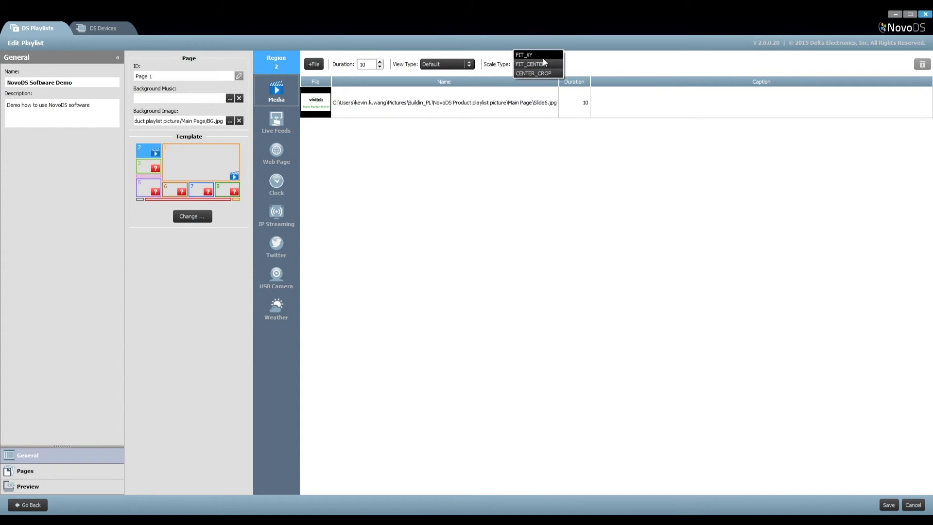
{"action": "left_click", "coordinate": [540, 64]}
Add the Slide7 image to region 3
{"action": "left_click", "coordinate": [148, 169]}
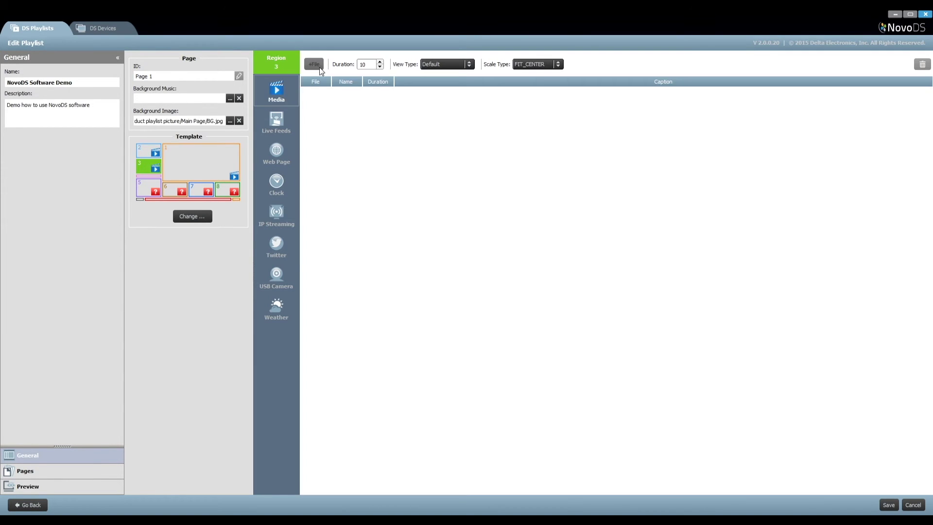
{"action": "left_click", "coordinate": [315, 65]}
{"action": "double_click", "coordinate": [263, 102]}
{"action": "left_click", "coordinate": [548, 65]}
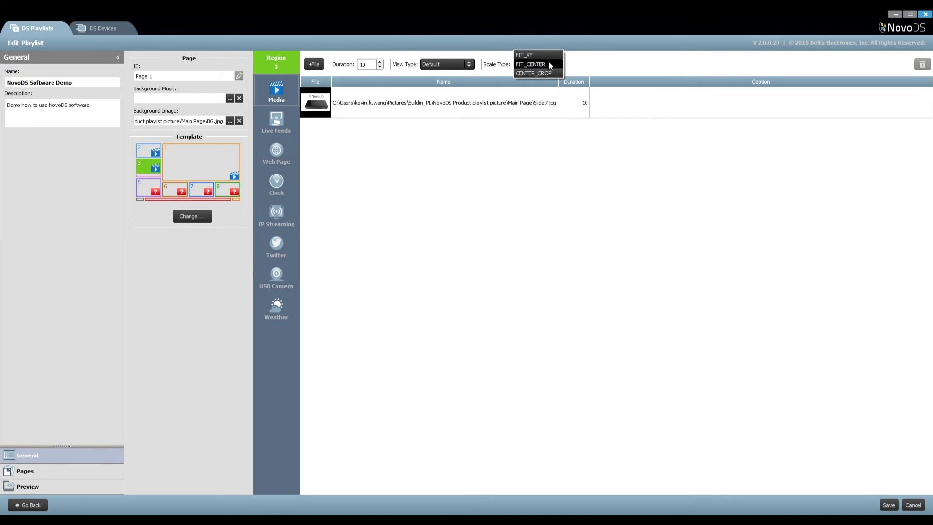
Add the Slide8b image to region 4 with FIT_XY scaling
{"action": "left_click", "coordinate": [152, 180]}
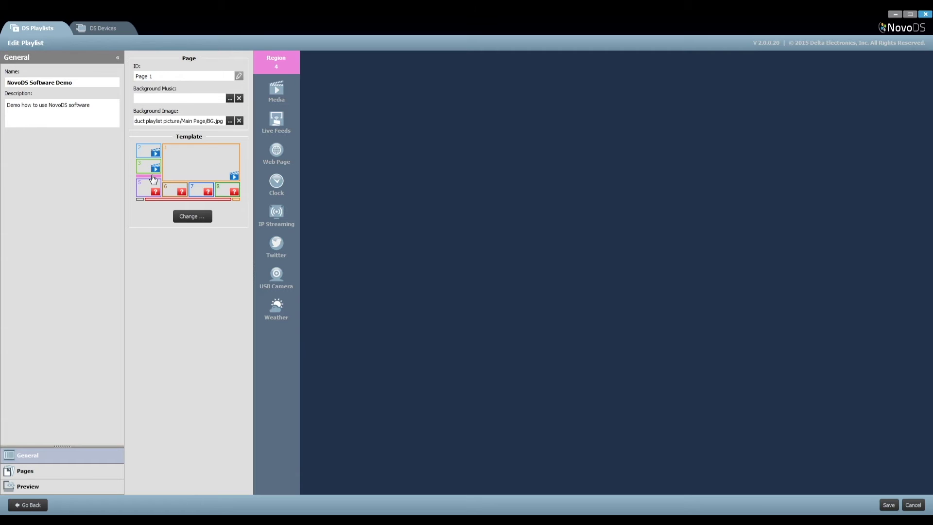
{"action": "left_click", "coordinate": [314, 65]}
{"action": "left_click", "coordinate": [330, 102]}
{"action": "left_click", "coordinate": [380, 255]}
{"action": "left_click", "coordinate": [535, 63]}
{"action": "left_click", "coordinate": [535, 56]}
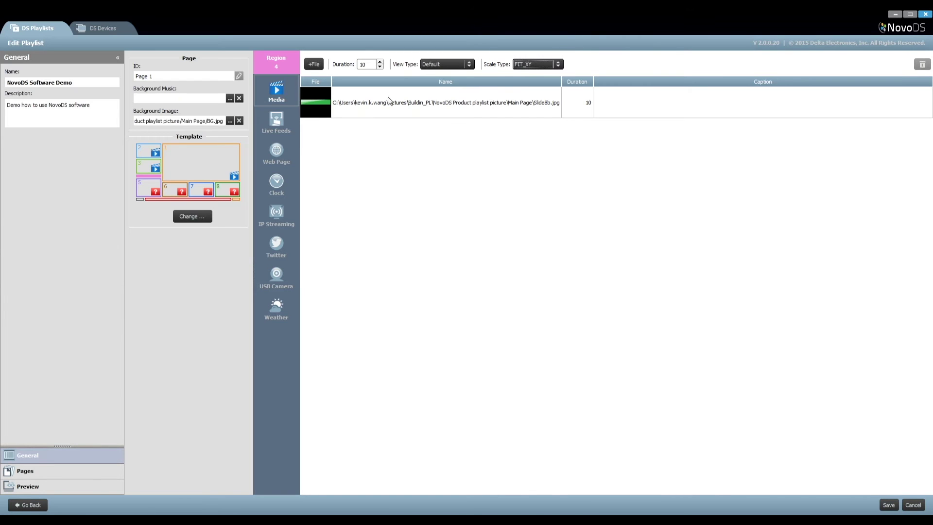
Save the playlist, dismiss the confirmation, and select region 5
{"action": "left_click", "coordinate": [888, 504]}
{"action": "left_click", "coordinate": [500, 271]}
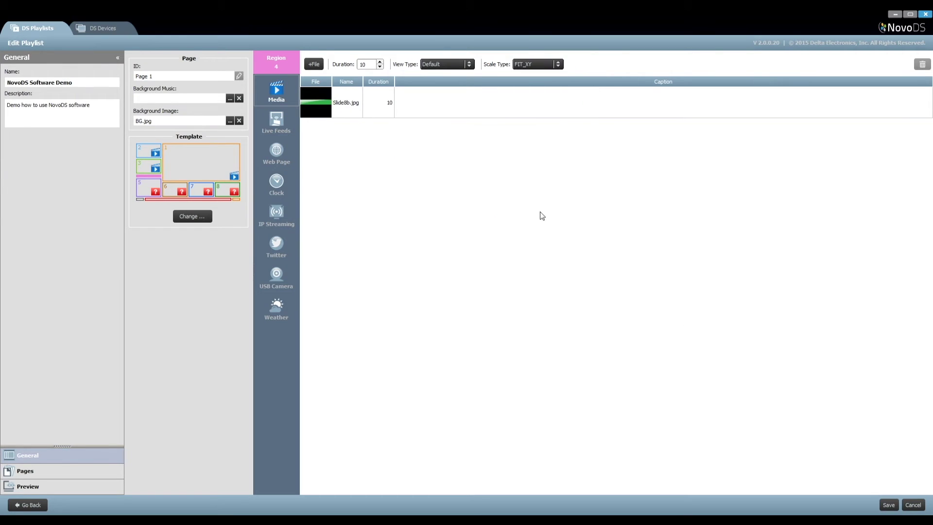
{"action": "left_click", "coordinate": [144, 188]}
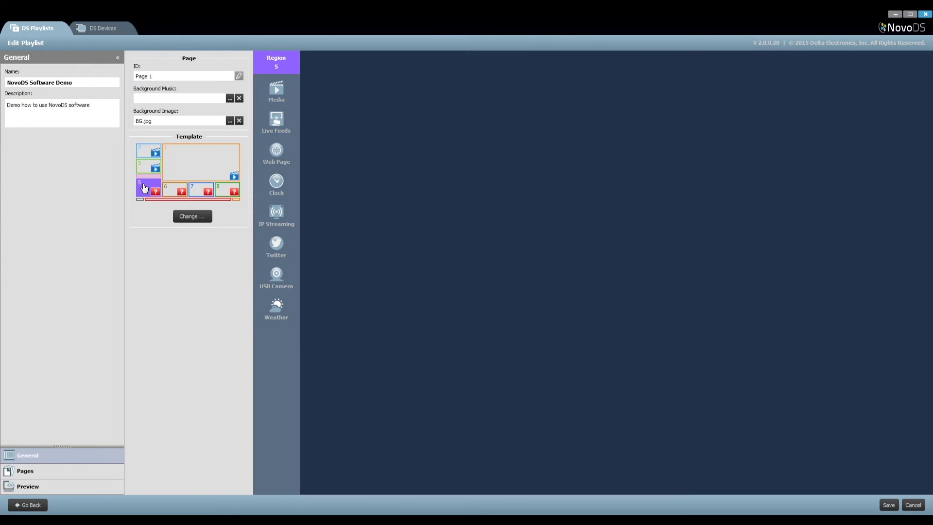
Set region 5 to a Live Feeds text with the Rich Text visual effect
{"action": "left_click", "coordinate": [277, 132]}
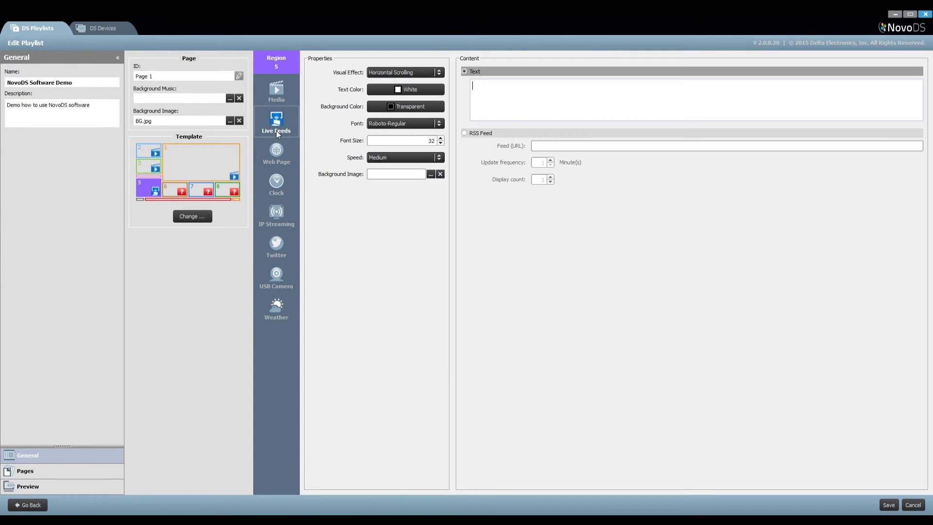
{"action": "left_click", "coordinate": [436, 72]}
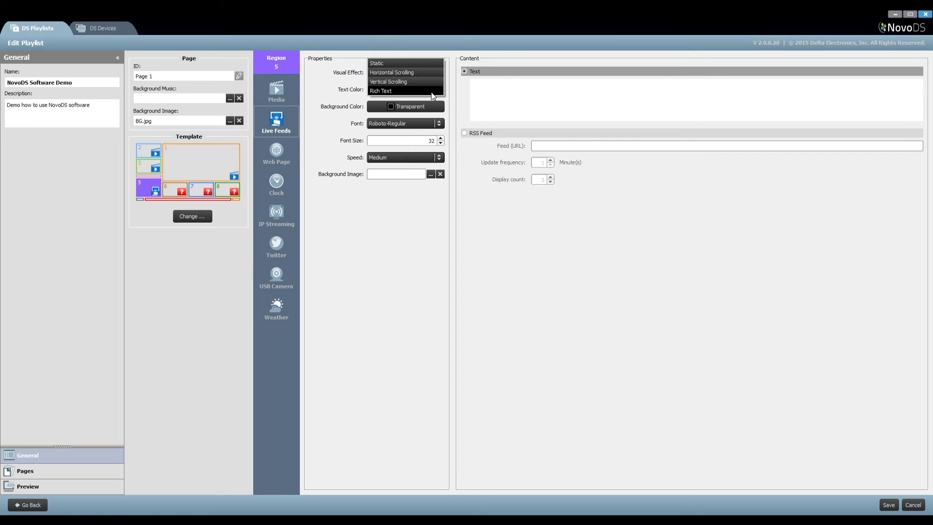
{"action": "left_click", "coordinate": [432, 93]}
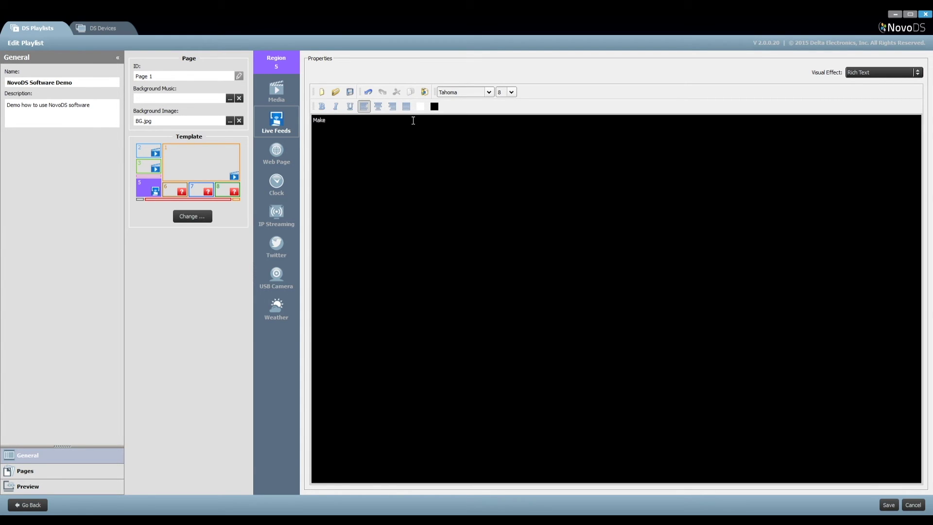
Type the taglines 'Delivery your Message', 'Capture your Audience' and five feature bullets through '- Remote Monitoring'
{"action": "key", "text": "Return"}
{"action": "type", "text": "Delivery your Message"}
{"action": "key", "text": "Return"}
{"action": "type", "text": "Capture your Audience"}
{"action": "key", "text": "Return"}
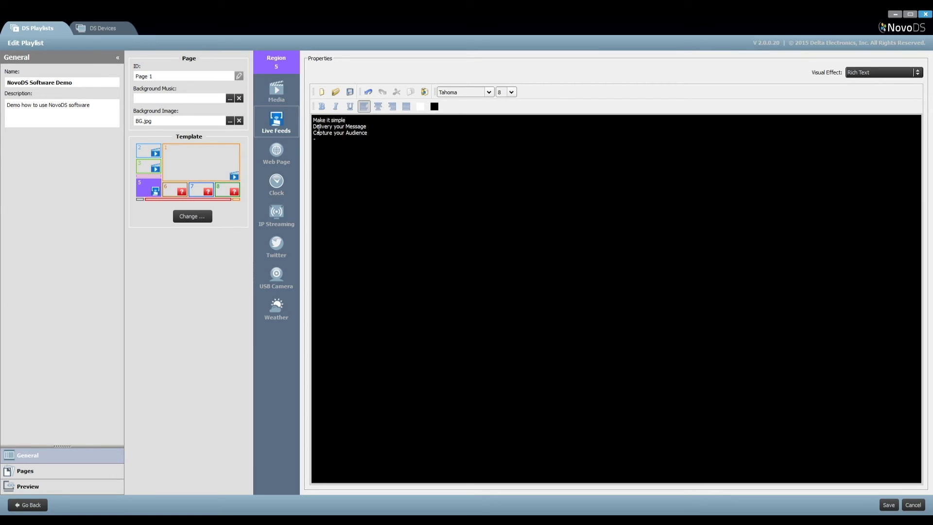
{"action": "type", "text": "- 4K resolution -"}
{"action": "type", "text": " Intuitive Playlist Creation "}
{"action": "type", "text": "- Scheduled Playlist"}
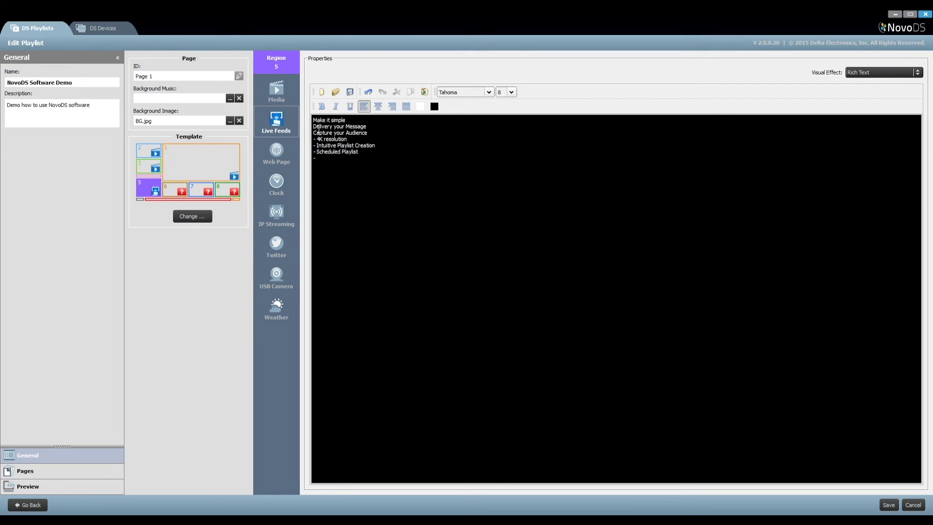
{"action": "key", "text": "Return"}
{"action": "type", "text": "- Network-based Management"}
{"action": "key", "text": "Return"}
{"action": "type", "text": "- Remote Monitoring"}
Enlarge the headline lines and make the five bullet lines size 14 and bold
{"action": "left_click_drag", "start_coordinate": [313, 120], "coordinate": [367, 134]}
{"action": "left_click", "coordinate": [511, 92]}
{"action": "left_click", "coordinate": [503, 146]}
{"action": "left_click", "coordinate": [321, 105]}
{"action": "left_click_drag", "start_coordinate": [314, 168], "coordinate": [413, 216]}
{"action": "left_click", "coordinate": [511, 92]}
{"action": "left_click", "coordinate": [503, 146]}
{"action": "left_click", "coordinate": [321, 106]}
Indent the bullet lines to the right with Tab
{"action": "left_click", "coordinate": [314, 171]}
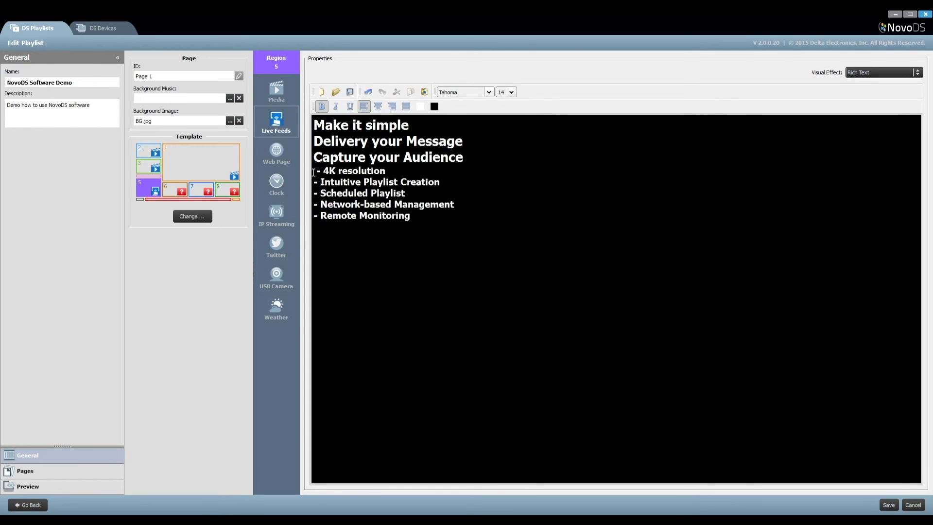
{"action": "key", "text": "Tab"}
{"action": "left_click", "coordinate": [314, 181]}
{"action": "key", "text": "Tab"}
{"action": "left_click", "coordinate": [314, 193]}
{"action": "key", "text": "Tab"}
{"action": "left_click", "coordinate": [314, 204]}
{"action": "key", "text": "Tab"}
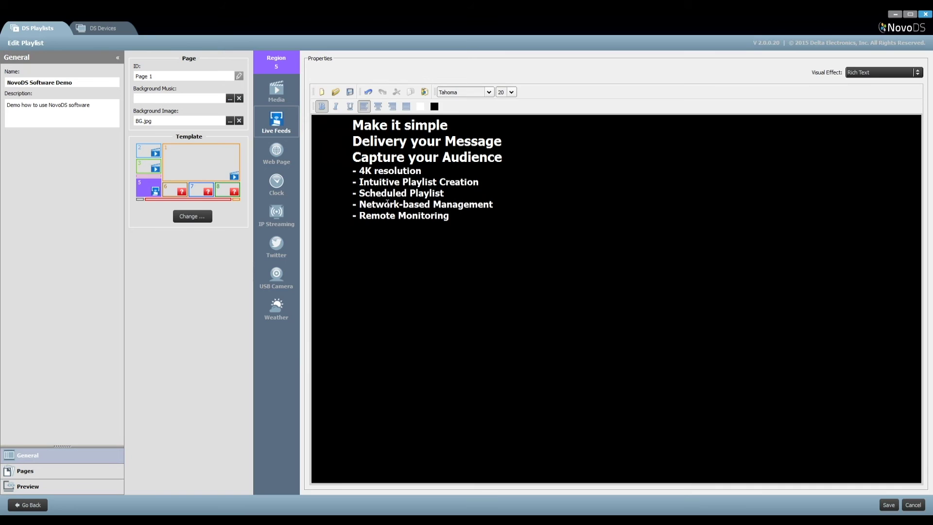
Add the Drag & Drop Content Creation image and the NovoDS Software feature images to region 6
{"action": "left_click", "coordinate": [175, 190]}
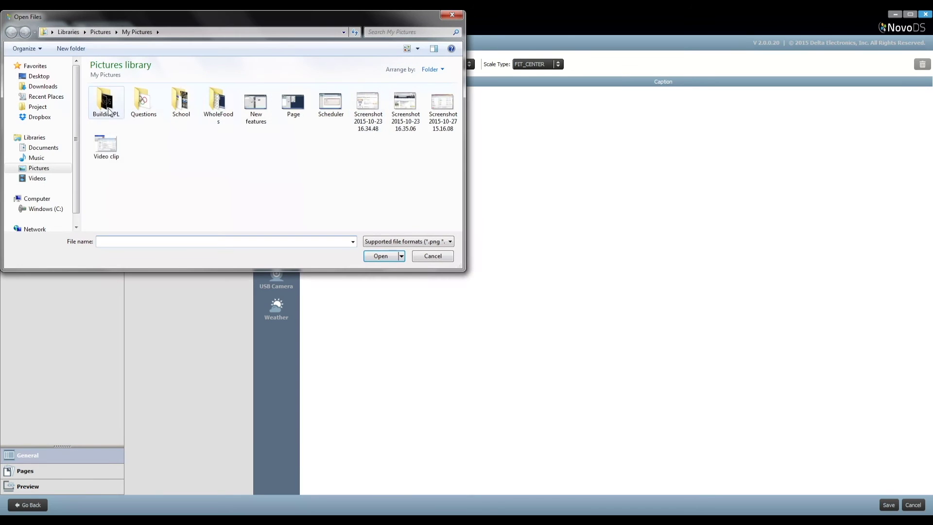
{"action": "double_click", "coordinate": [106, 102]}
{"action": "double_click", "coordinate": [106, 102]}
{"action": "double_click", "coordinate": [254, 110]}
{"action": "left_click", "coordinate": [105, 101]}
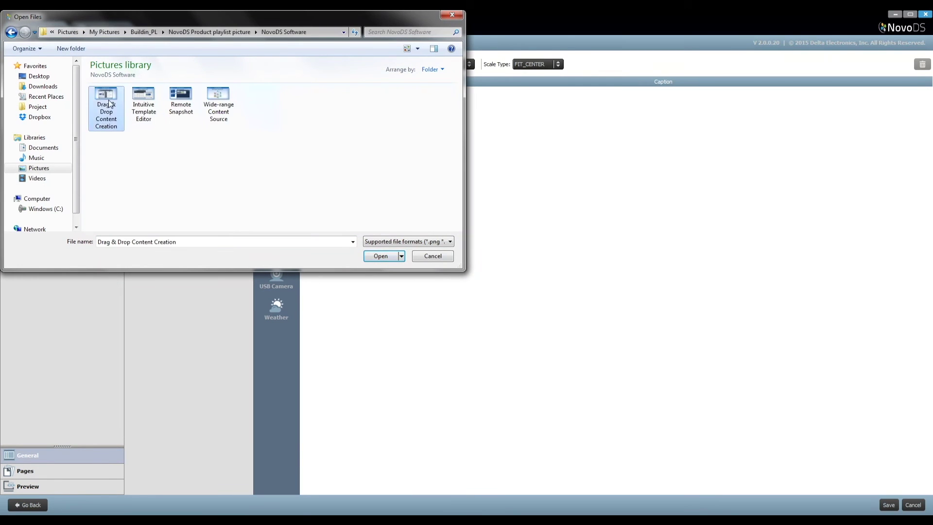
{"action": "left_click", "coordinate": [382, 256]}
{"action": "left_click", "coordinate": [318, 68]}
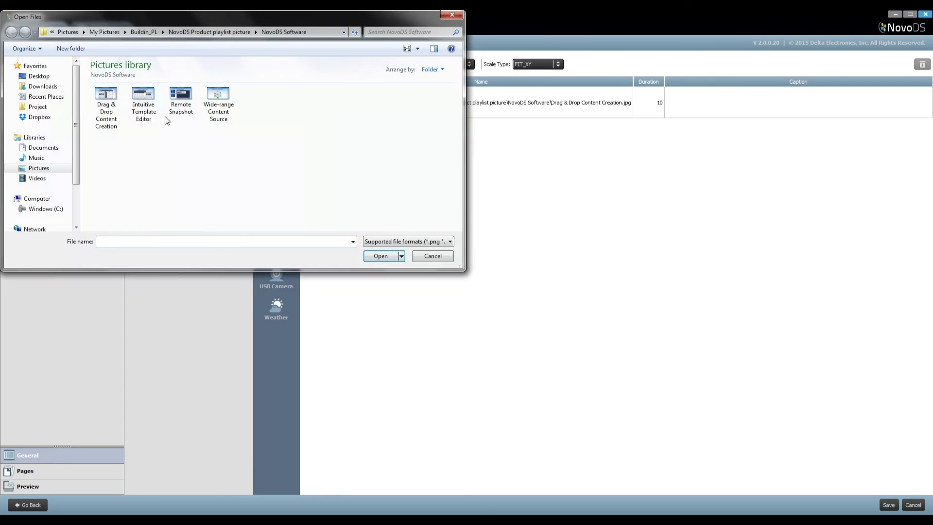
{"action": "left_click", "coordinate": [139, 99]}
{"action": "left_click", "coordinate": [217, 100], "text": "shift"}
{"action": "left_click", "coordinate": [381, 256]}
Add the two Device Setup images to region 7
{"action": "left_click", "coordinate": [202, 190]}
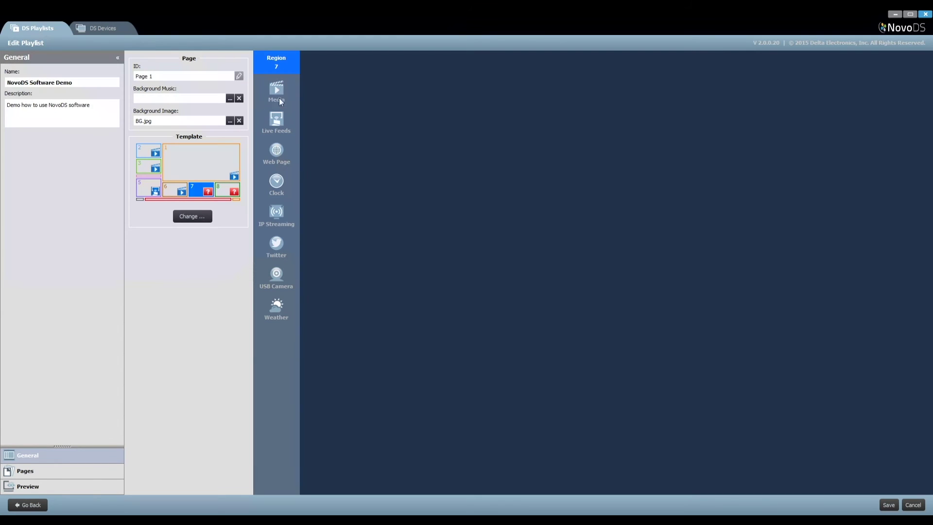
{"action": "left_click", "coordinate": [314, 64]}
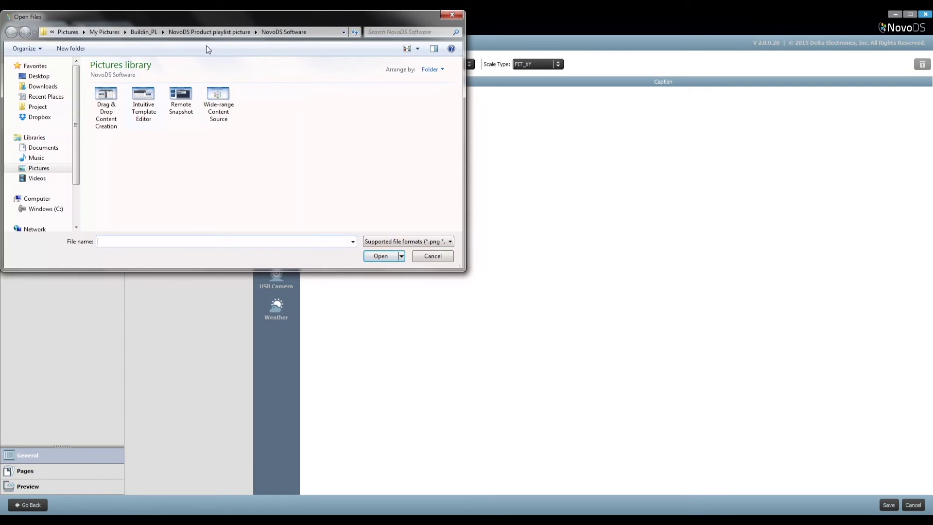
{"action": "left_click", "coordinate": [209, 32]}
{"action": "double_click", "coordinate": [143, 101]}
{"action": "left_click", "coordinate": [105, 101]}
{"action": "left_click", "coordinate": [143, 101], "text": "shift"}
Add all six Application images to region 8
{"action": "left_click", "coordinate": [380, 256]}
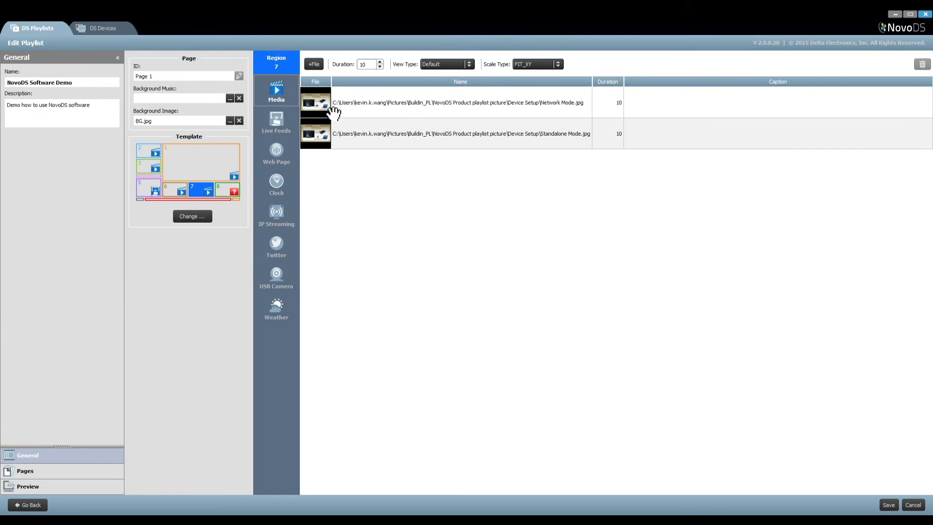
{"action": "left_click", "coordinate": [226, 190]}
{"action": "left_click", "coordinate": [276, 90]}
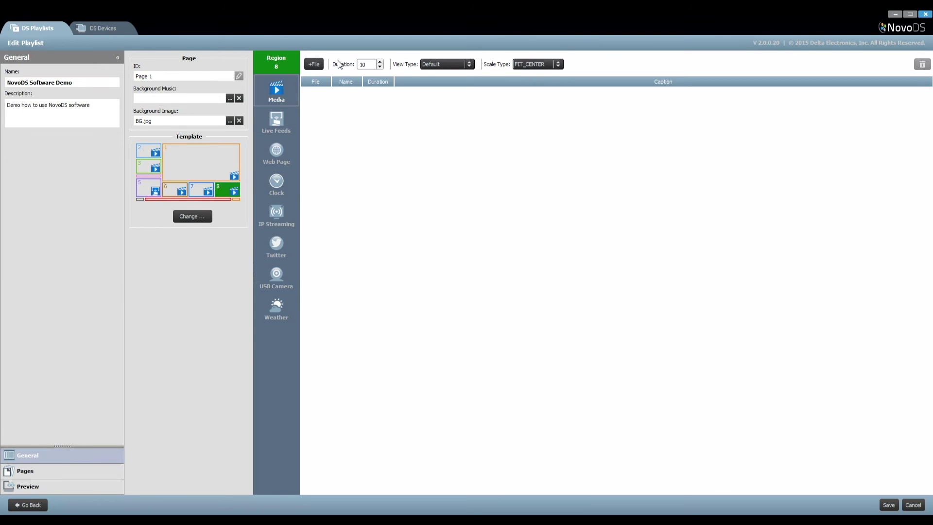
{"action": "left_click", "coordinate": [313, 63]}
{"action": "double_click", "coordinate": [106, 101]}
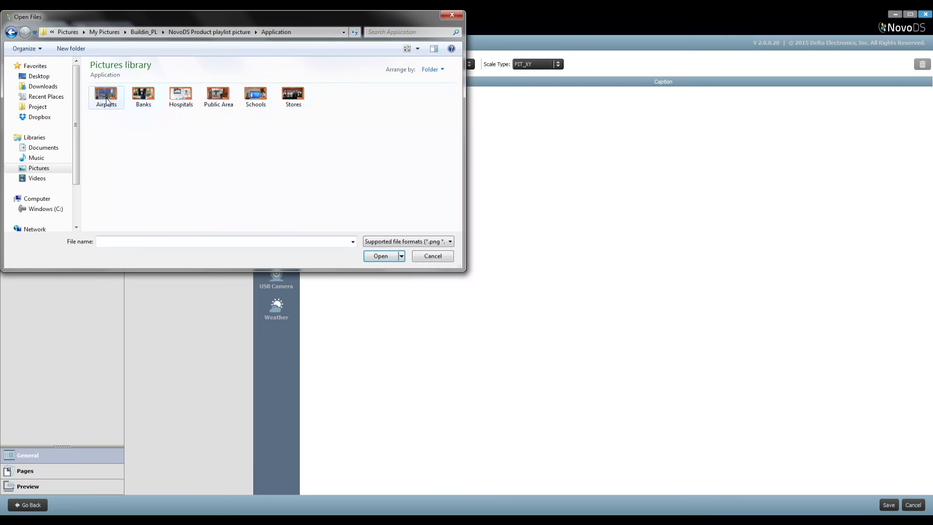
{"action": "left_click", "coordinate": [106, 101]}
{"action": "left_click", "coordinate": [291, 101], "text": "shift"}
{"action": "left_click", "coordinate": [380, 256]}
Put the NovoDS logo image from the Main Page folder into region 9
{"action": "left_click", "coordinate": [140, 200]}
{"action": "left_click", "coordinate": [276, 89]}
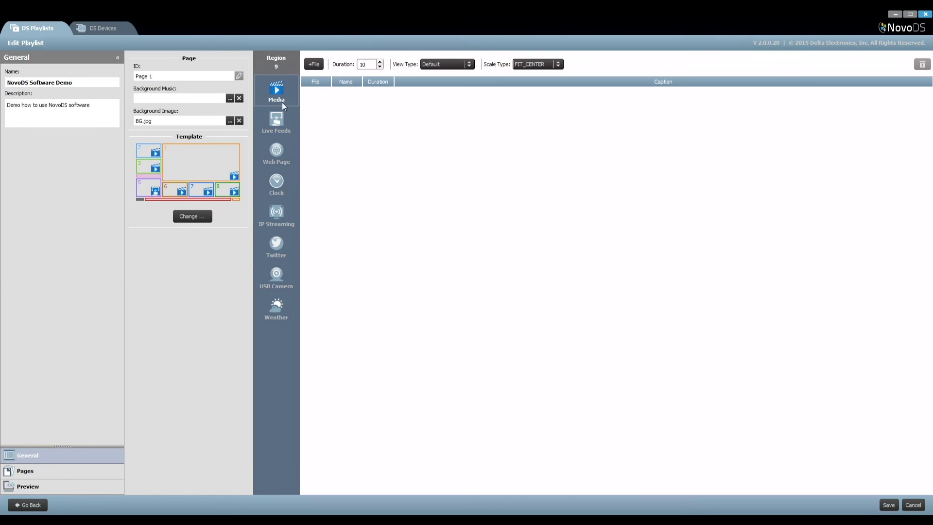
{"action": "left_click", "coordinate": [313, 64]}
{"action": "left_click", "coordinate": [209, 31]}
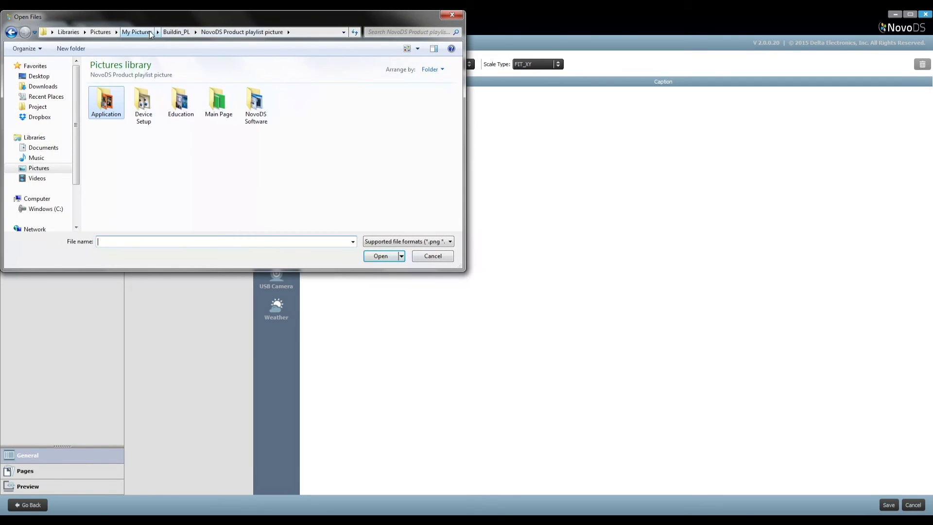
{"action": "double_click", "coordinate": [218, 99]}
{"action": "double_click", "coordinate": [180, 102]}
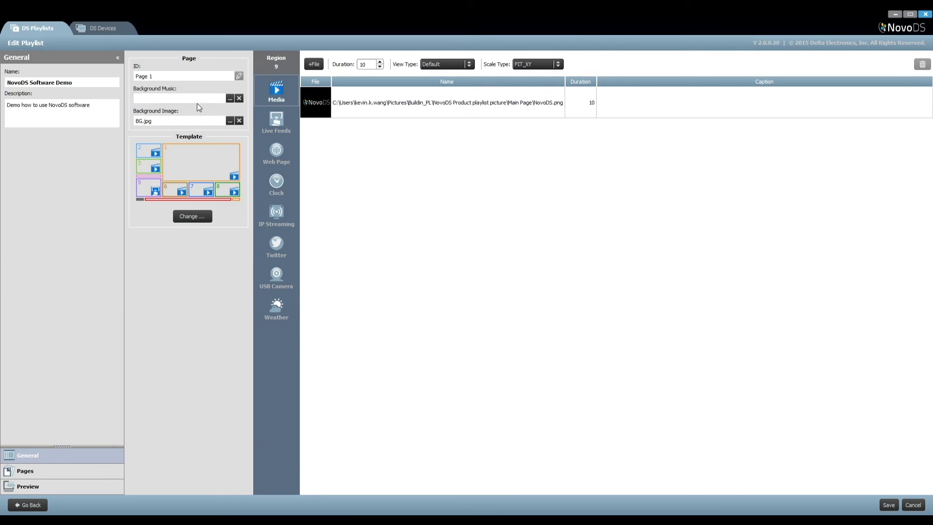
Set region 11 to FIT_XY scaling with the NovoDS logo, then save the playlist
{"action": "left_click", "coordinate": [236, 199]}
{"action": "left_click", "coordinate": [537, 64]}
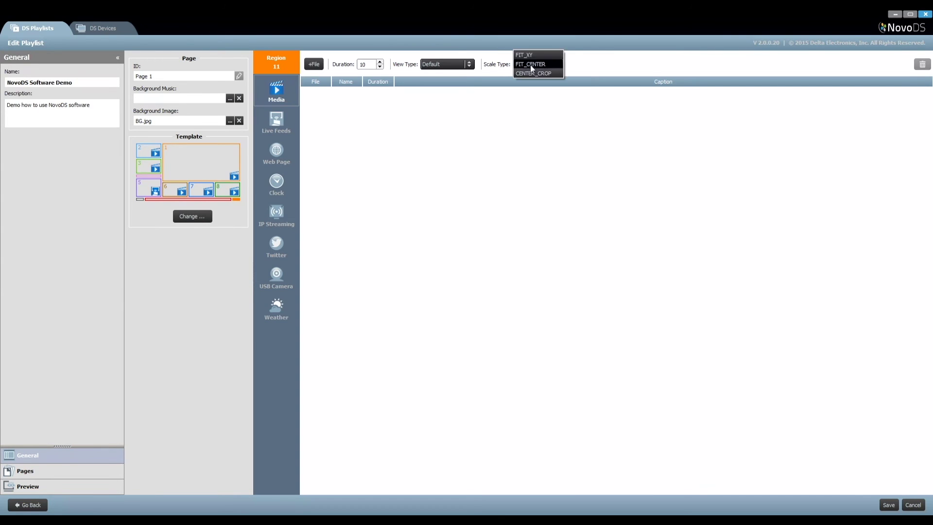
{"action": "left_click", "coordinate": [530, 65]}
{"action": "left_click", "coordinate": [313, 63]}
{"action": "double_click", "coordinate": [281, 104]}
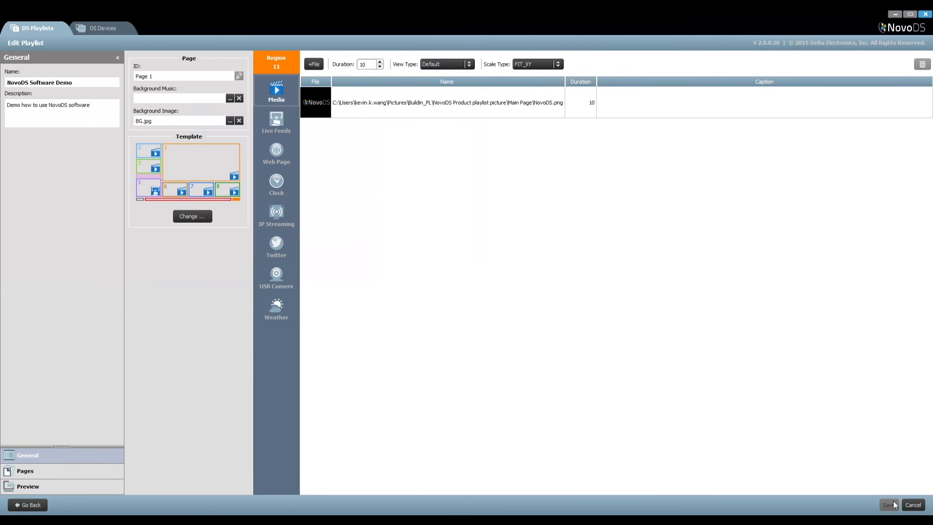
{"action": "left_click", "coordinate": [501, 276]}
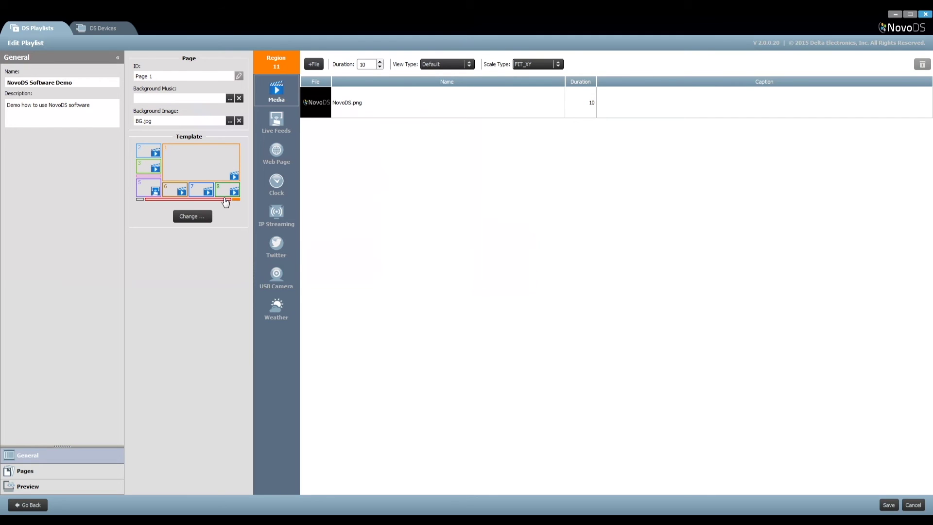
Make region 10 a Live Feeds text ticker with Horizontal Scrolling and a black background
{"action": "left_click", "coordinate": [225, 199]}
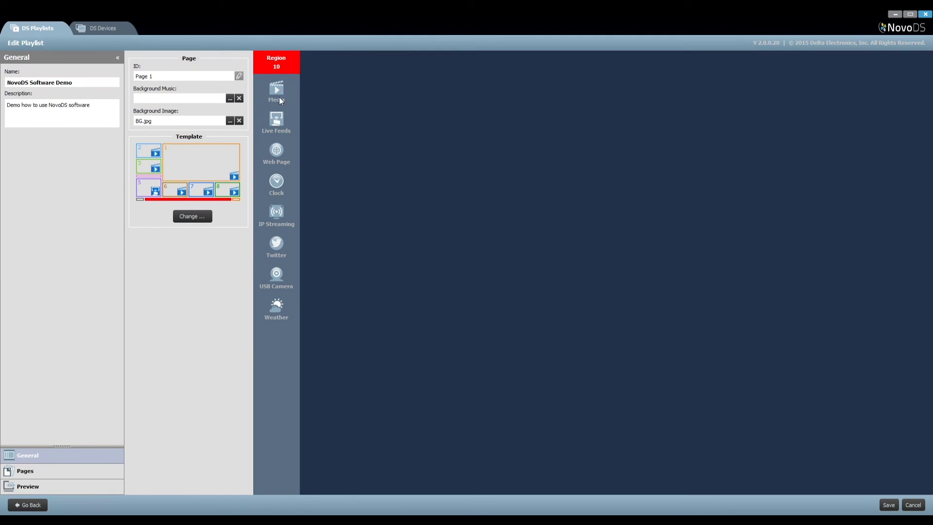
{"action": "left_click", "coordinate": [278, 118]}
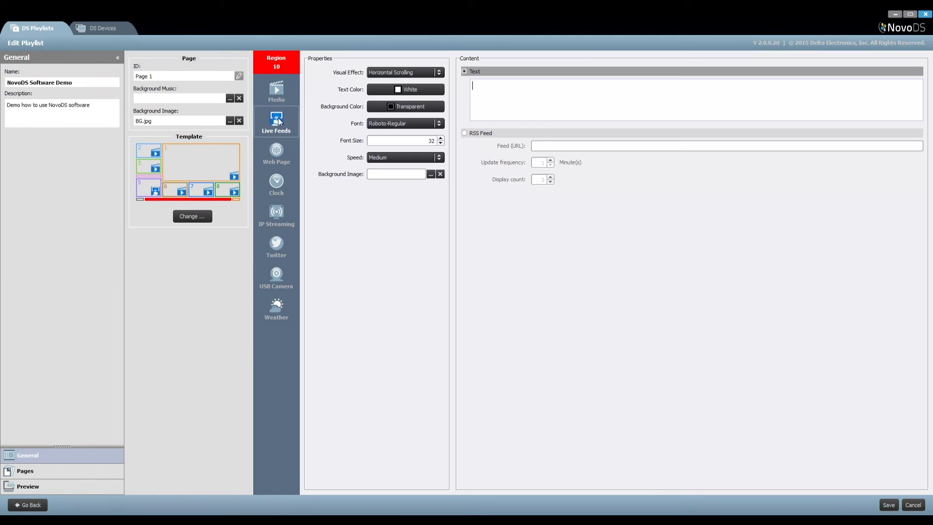
{"action": "left_click", "coordinate": [415, 73]}
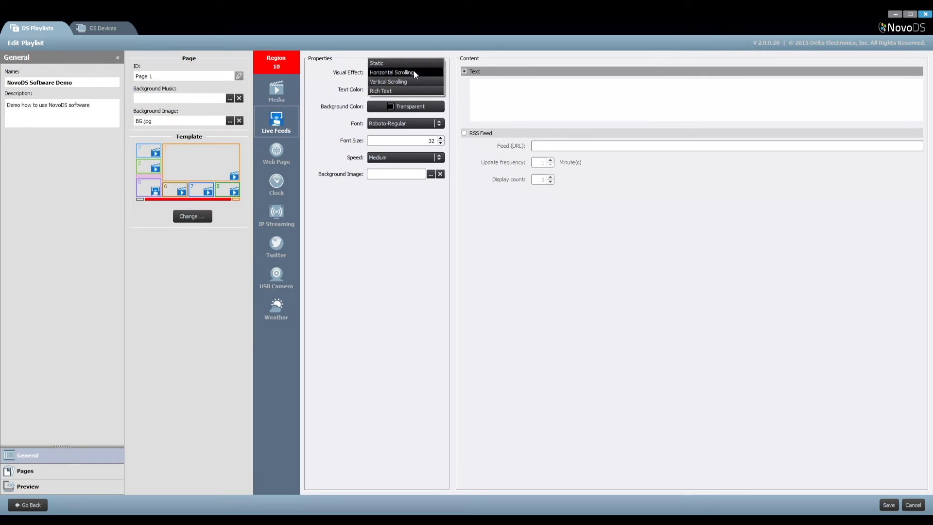
{"action": "left_click", "coordinate": [413, 72]}
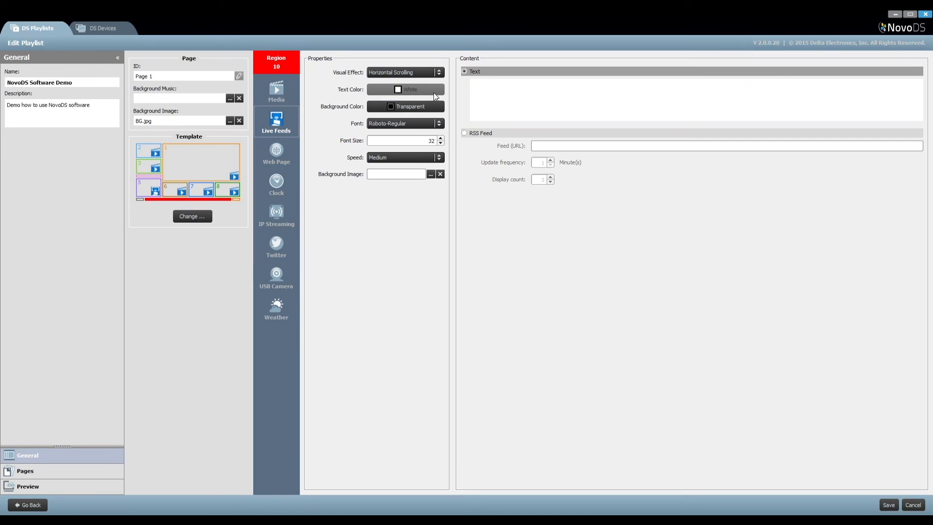
{"action": "left_click", "coordinate": [430, 105]}
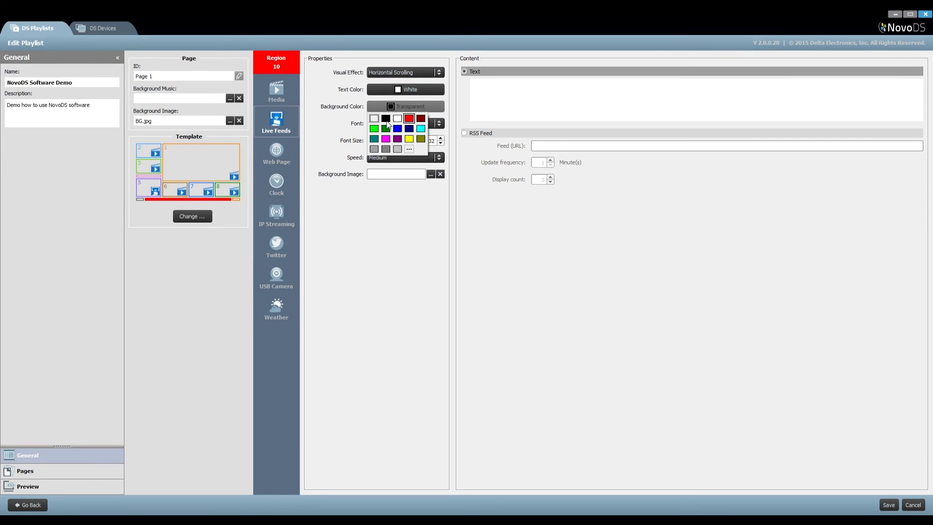
{"action": "left_click", "coordinate": [386, 119]}
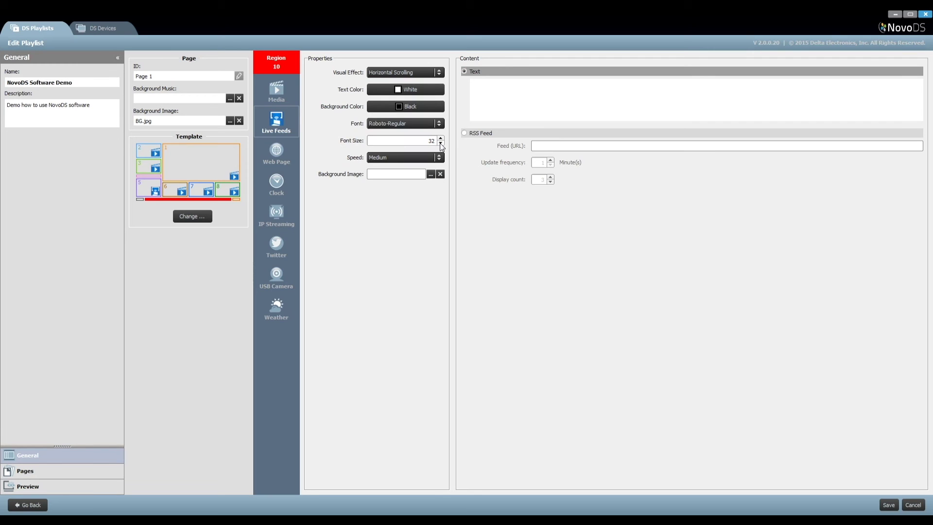
{"action": "left_click", "coordinate": [490, 95]}
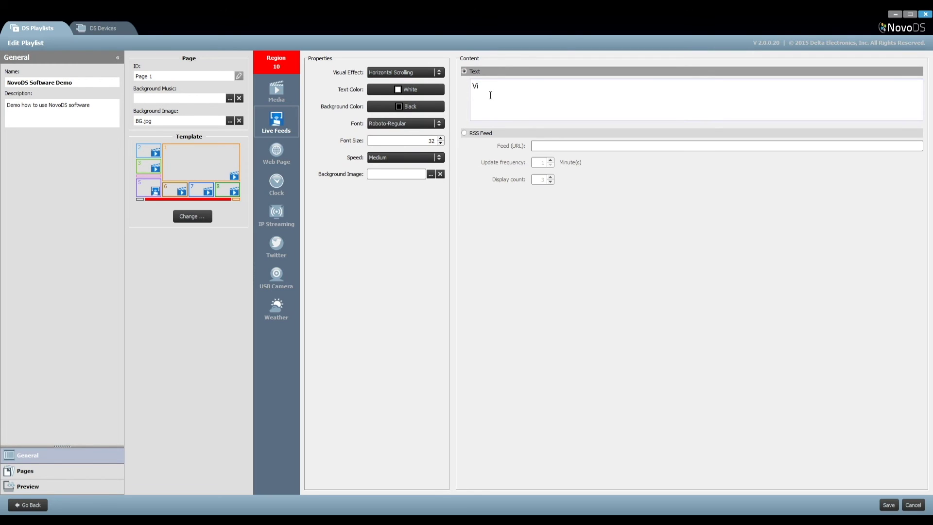
{"action": "type", "text": "Visit our website http://www.vivitek.copr"}
{"action": "key", "text": "BackSpace"}
{"action": "type", "text": "rp.com for more product"}
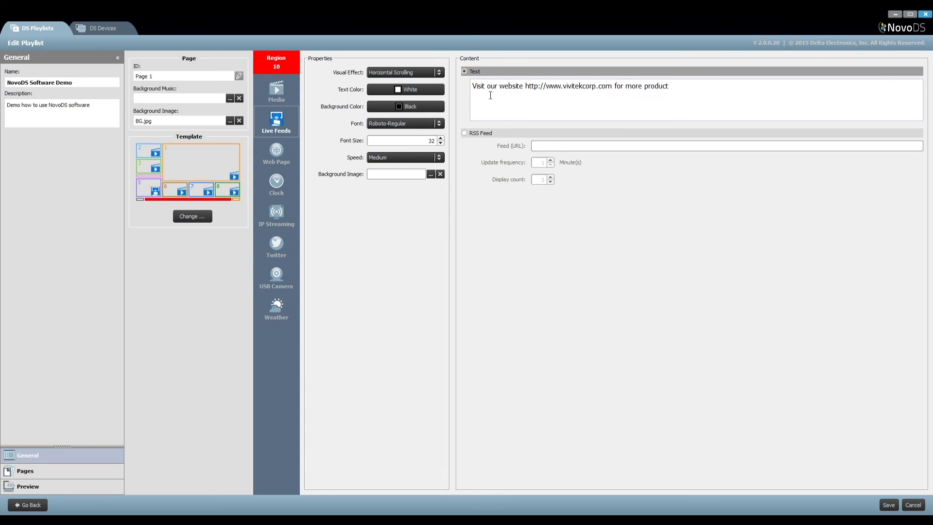
{"action": "type", "text": " information and ask for a demo!"}
{"action": "left_click", "coordinate": [408, 157]}
{"action": "left_click", "coordinate": [423, 146]}
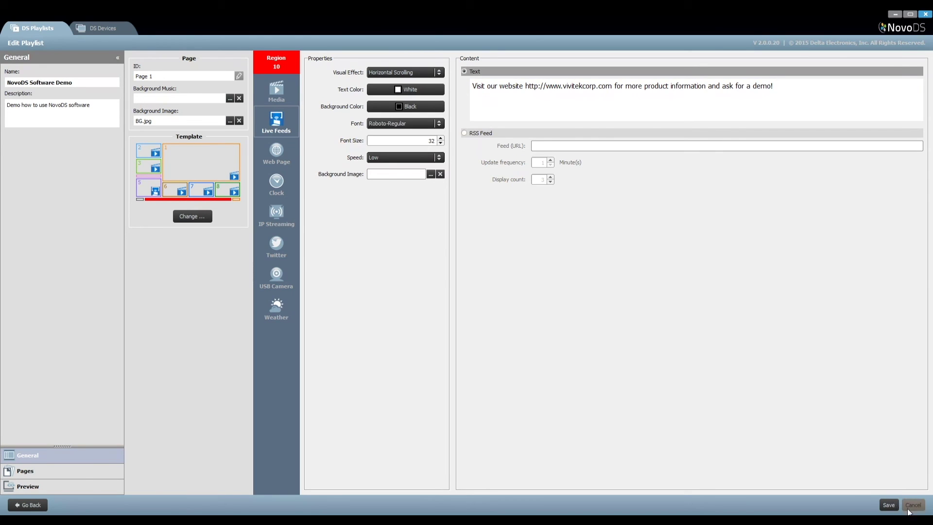
Save the playlist and enter preview device IP address 192.168.29.250
{"action": "left_click", "coordinate": [887, 504]}
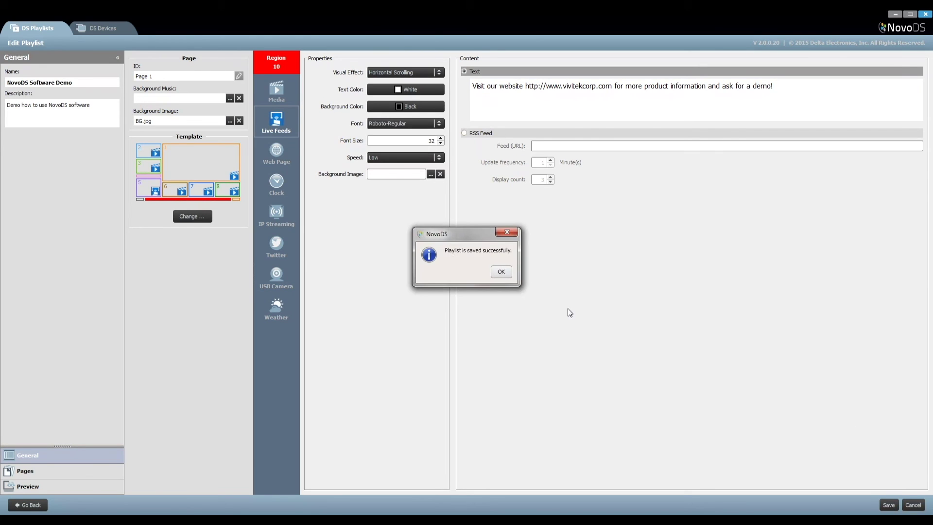
{"action": "left_click", "coordinate": [505, 275]}
{"action": "left_click", "coordinate": [41, 486]}
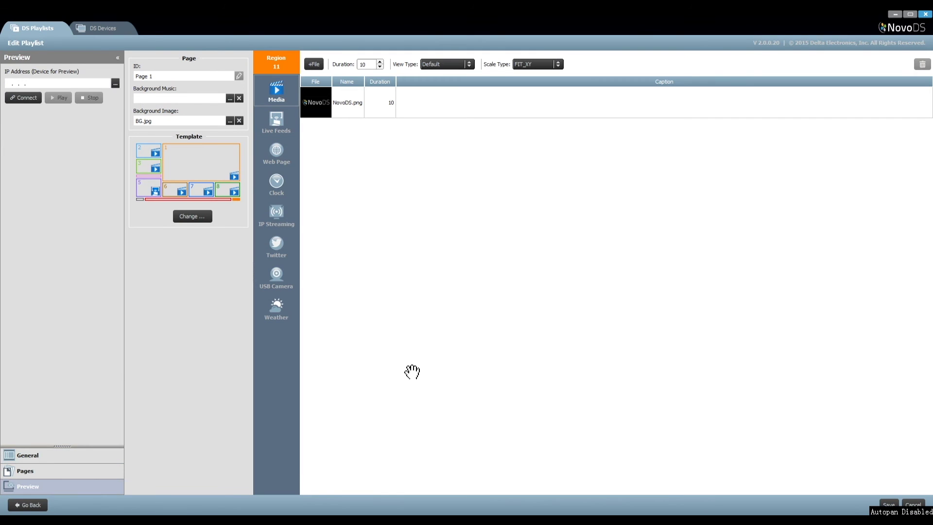
{"action": "left_click", "coordinate": [13, 84]}
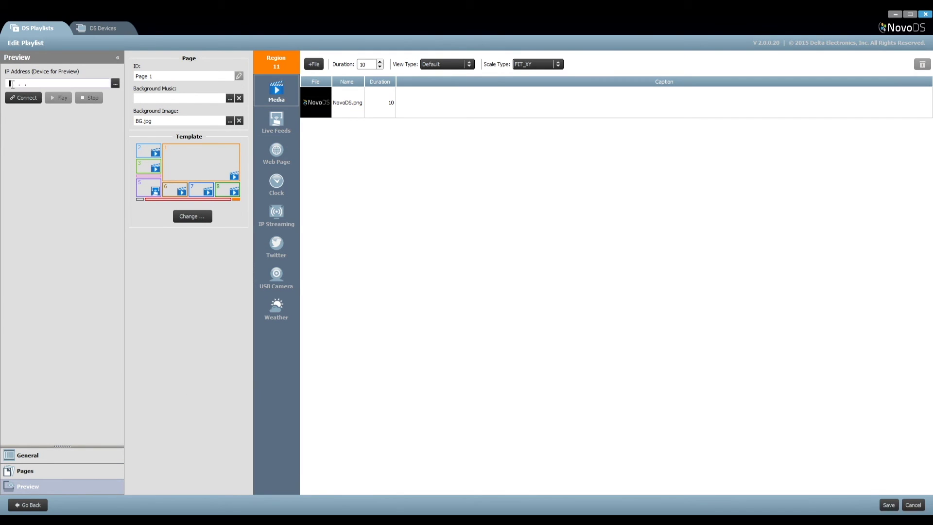
{"action": "type", "text": "192.168.29 .250"}
{"action": "left_click", "coordinate": [31, 99]}
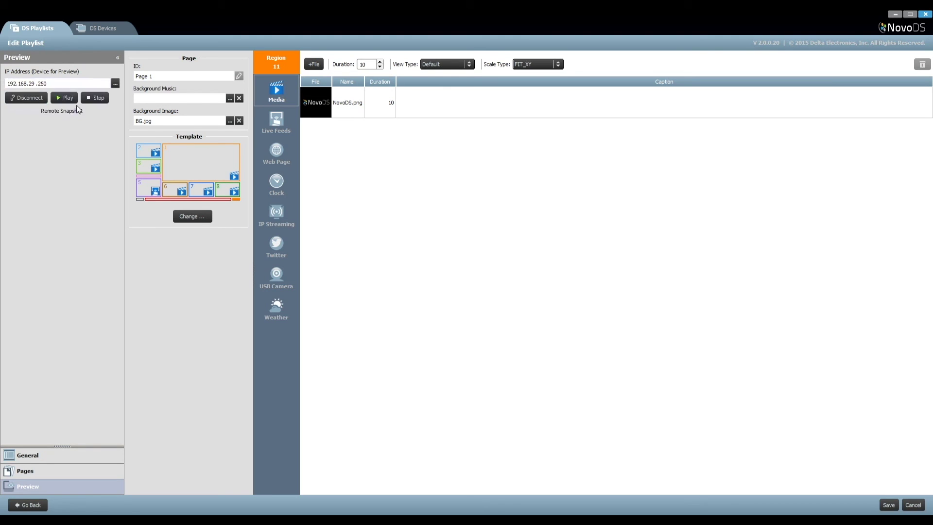
Play the playlist on the remote device
{"action": "left_click", "coordinate": [66, 97]}
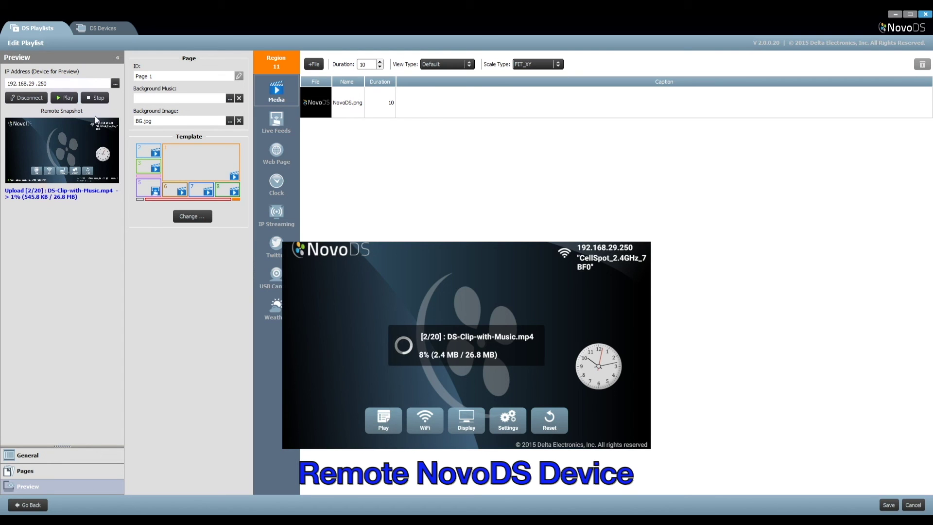